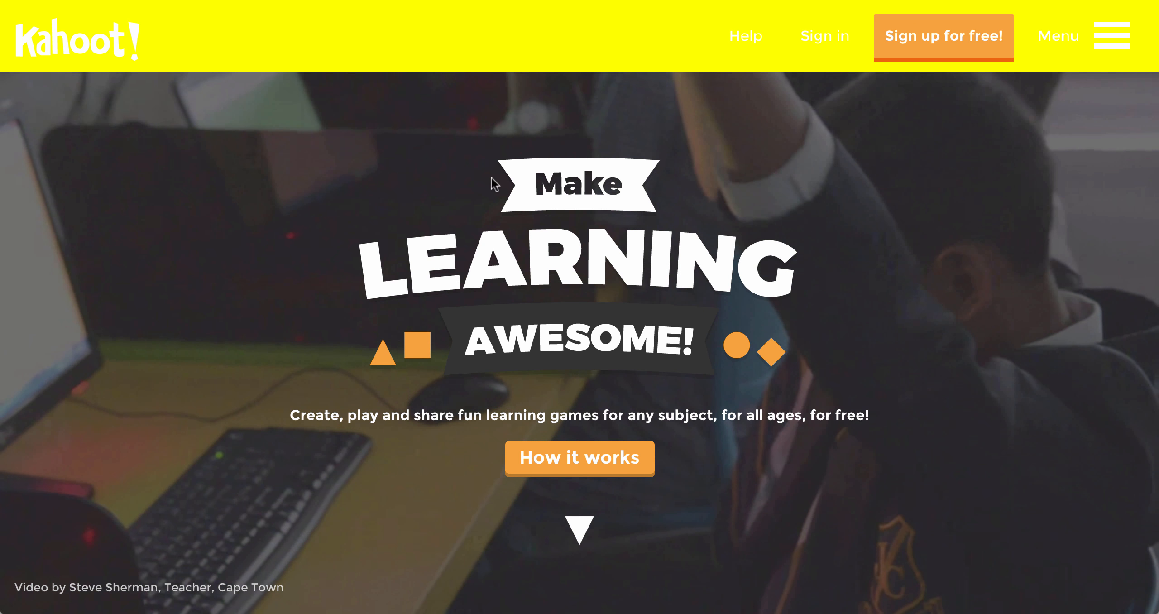
Step: Sign in to the Kahoot account from the home page using the saved email and password
scroll(501, 179, "down", 10)
scroll(501, 180, "down", 3)
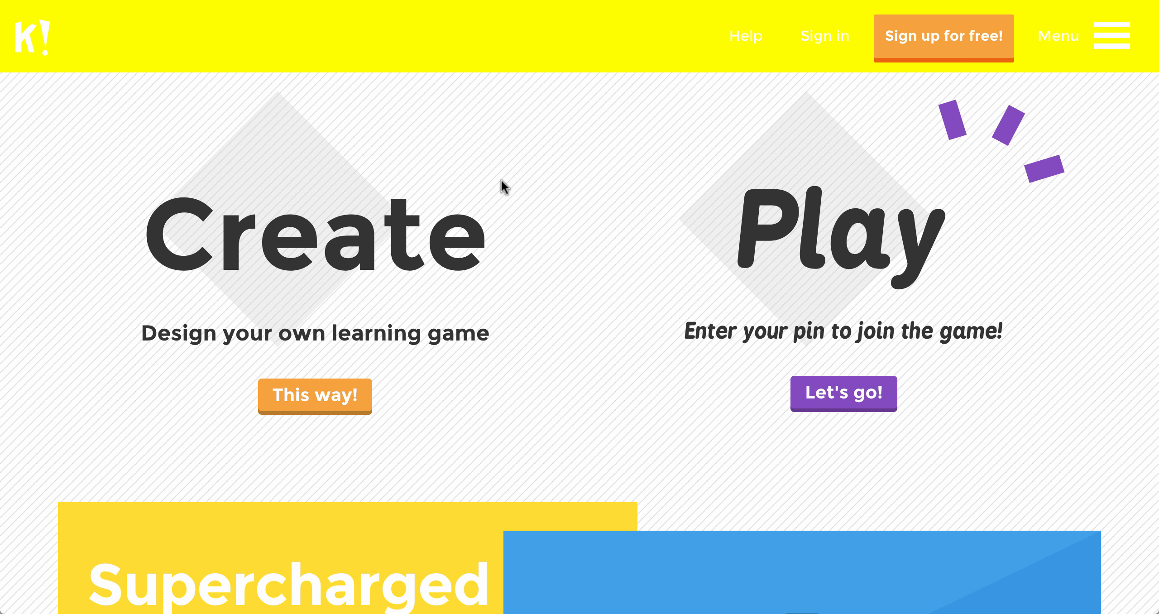
scroll(501, 179, "up", 13)
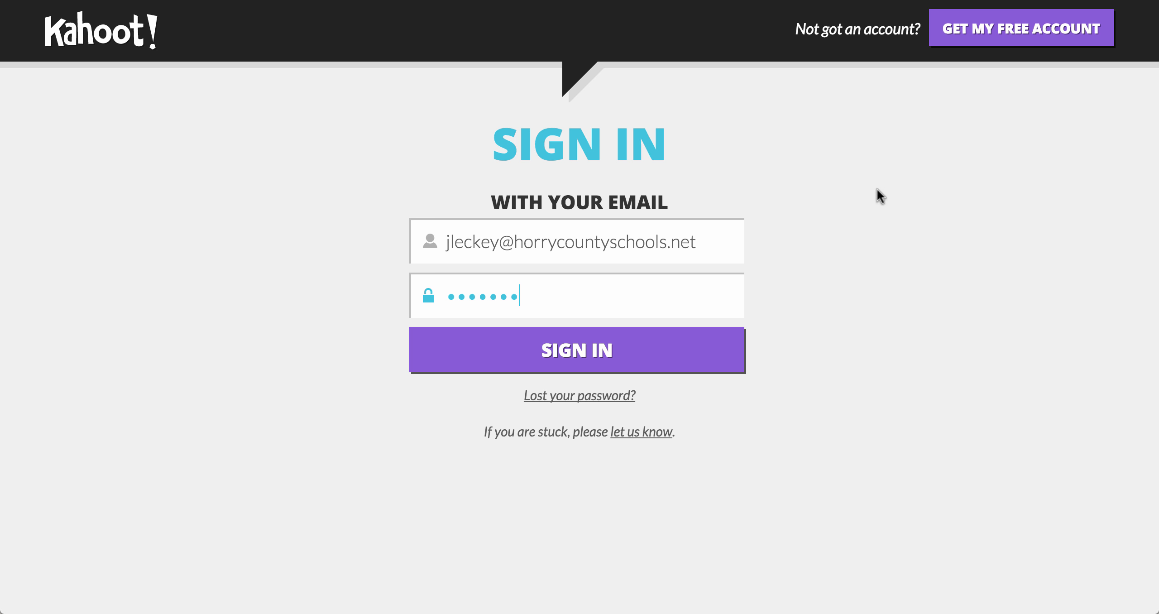
left_click(689, 343)
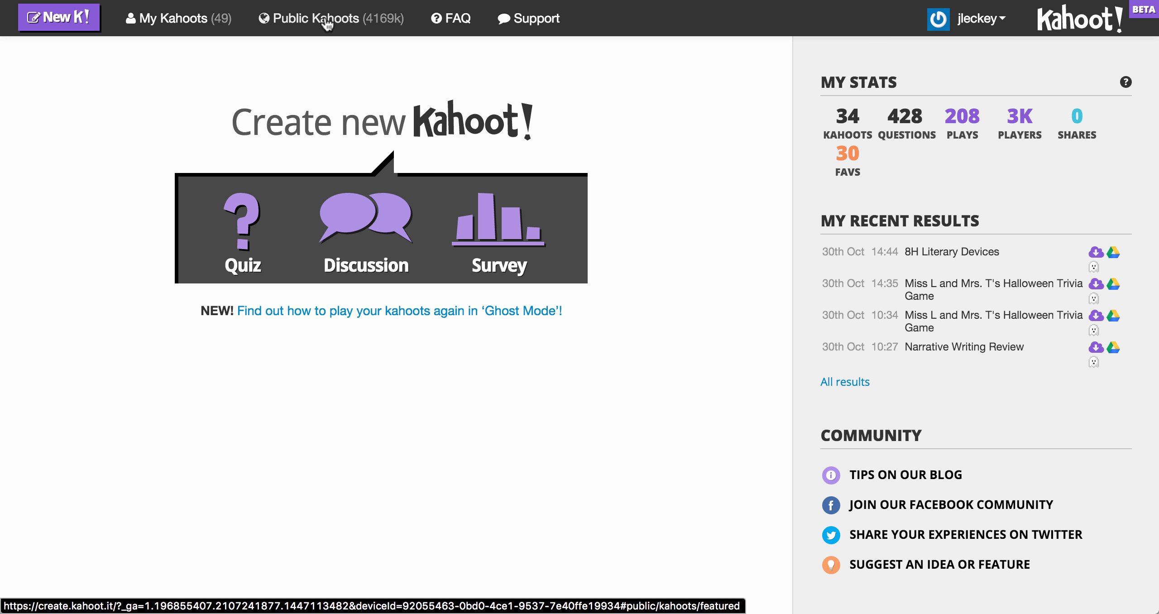
Step: Open My Kahoots and browse the created, favourite and shared-with-me quiz lists
left_click(163, 27)
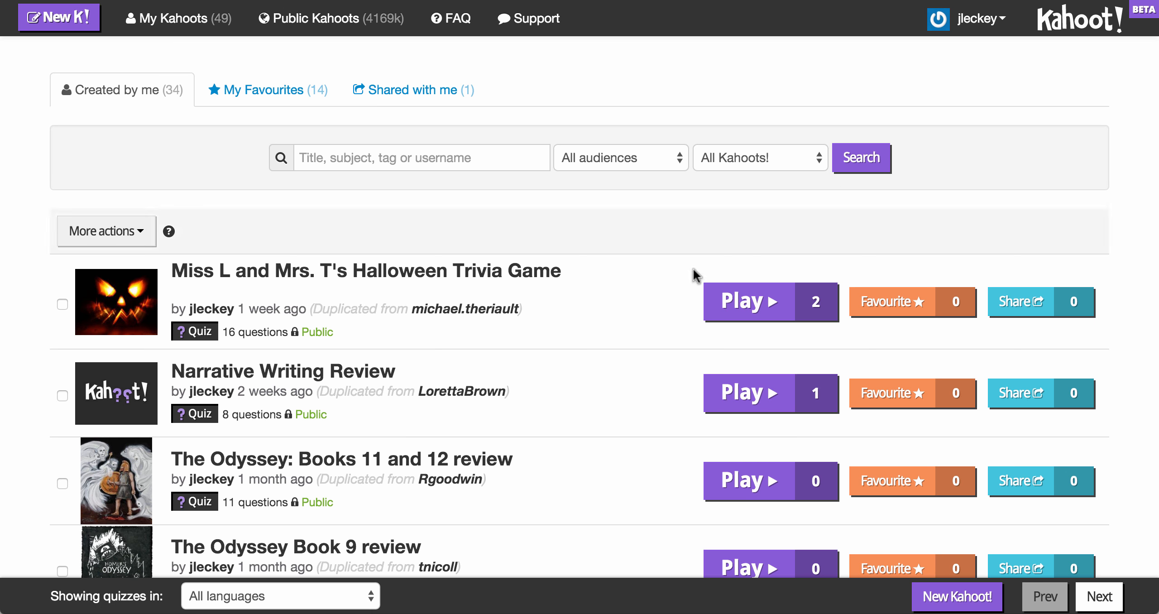
scroll(1119, 217, "down", 5)
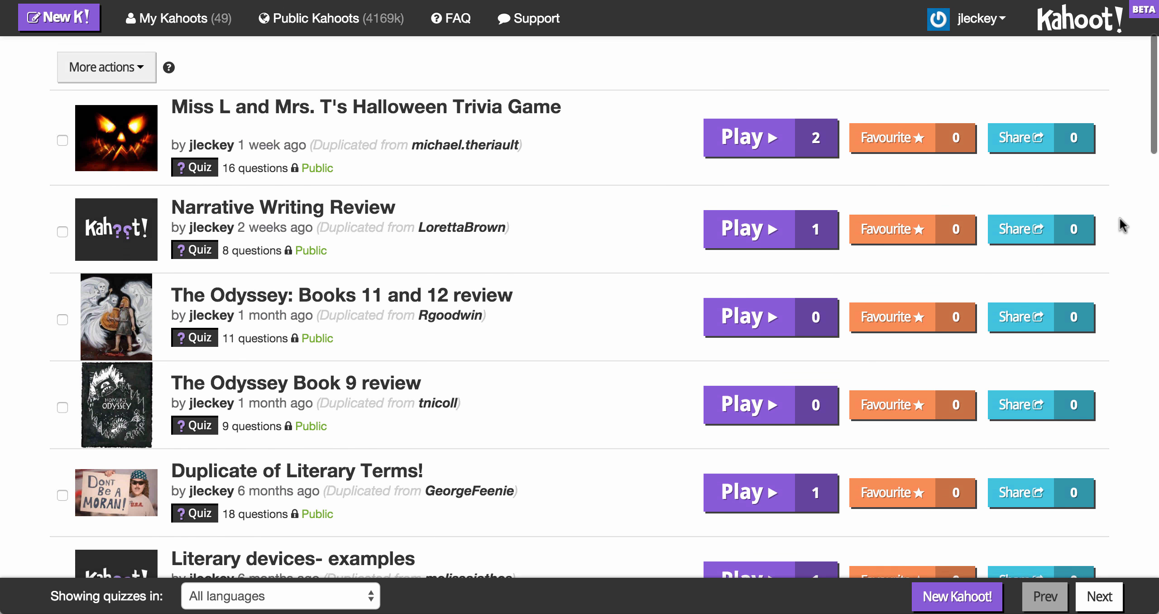
scroll(1118, 218, "down", 2)
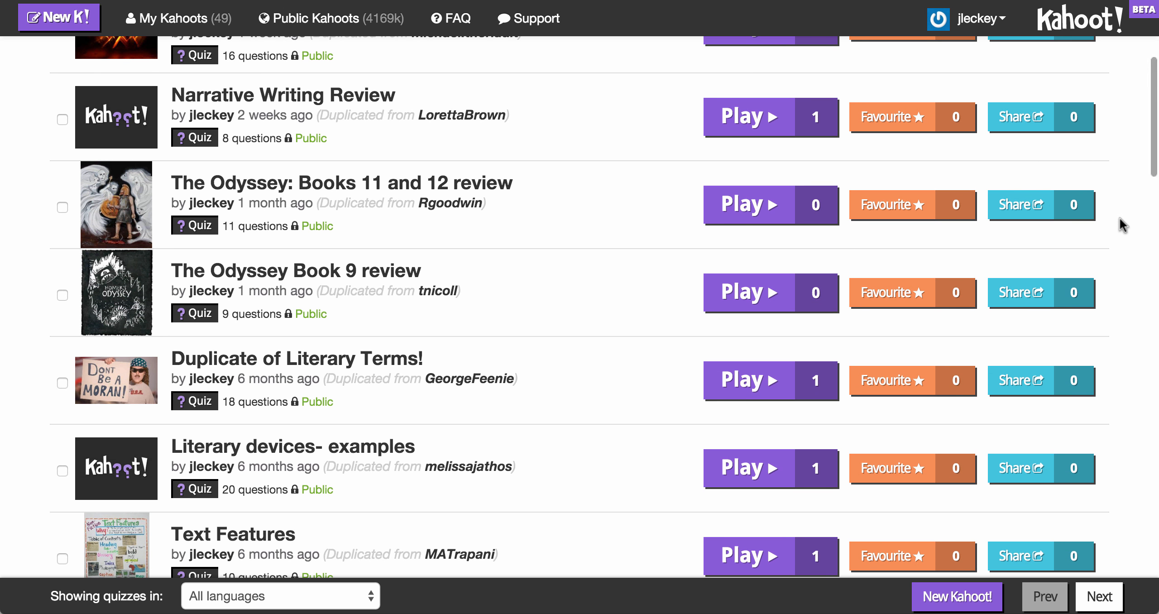
scroll(1119, 218, "down", 4)
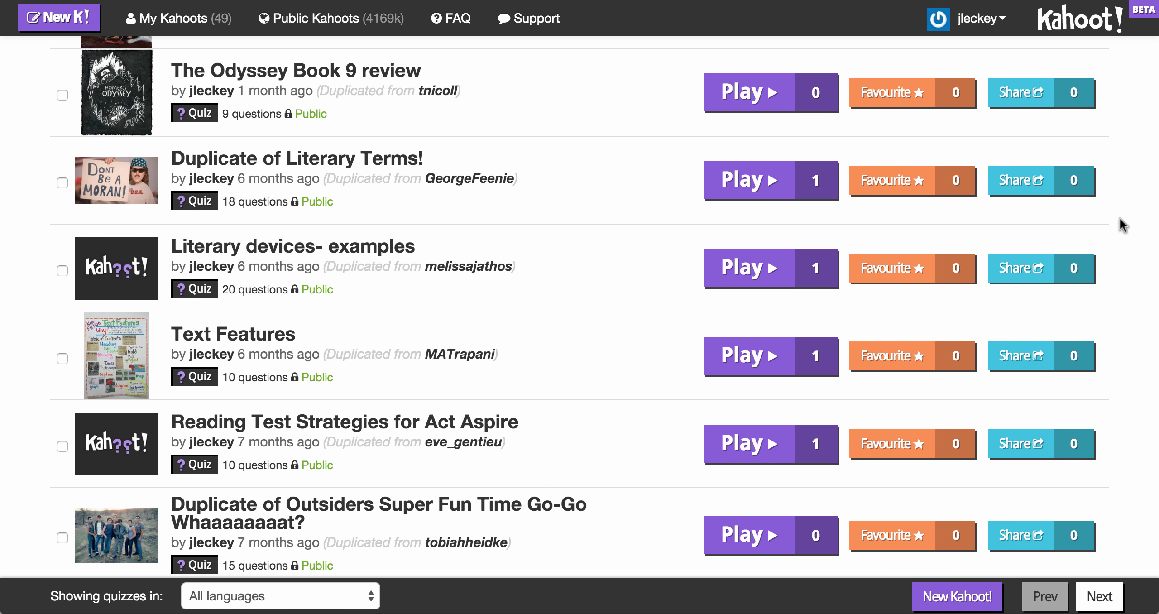
scroll(1119, 218, "up", 9)
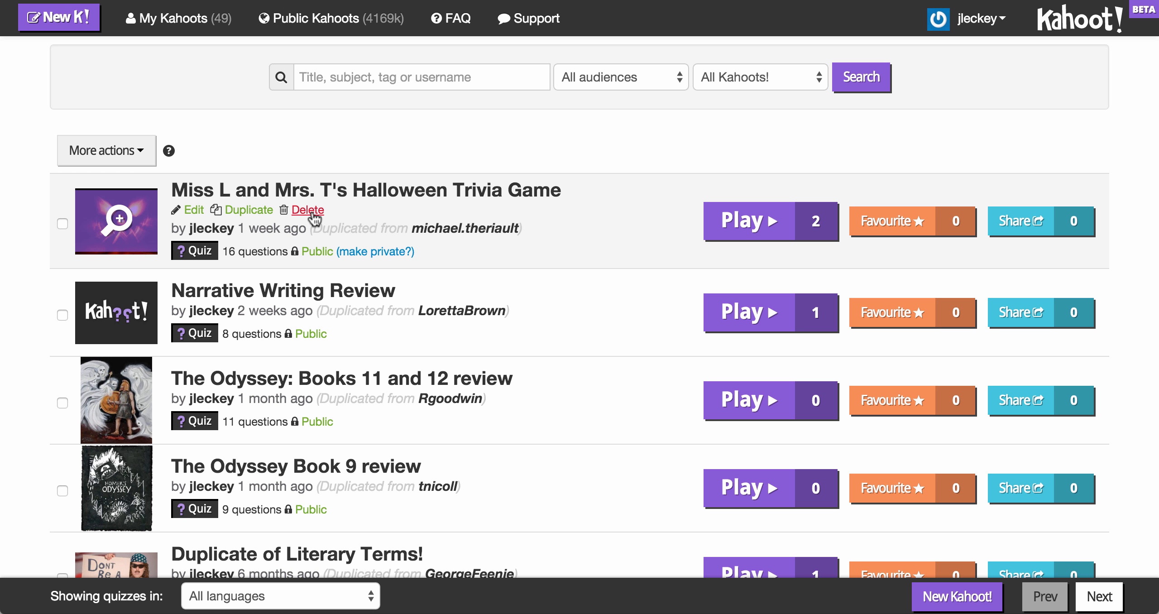
scroll(295, 310, "up", 2)
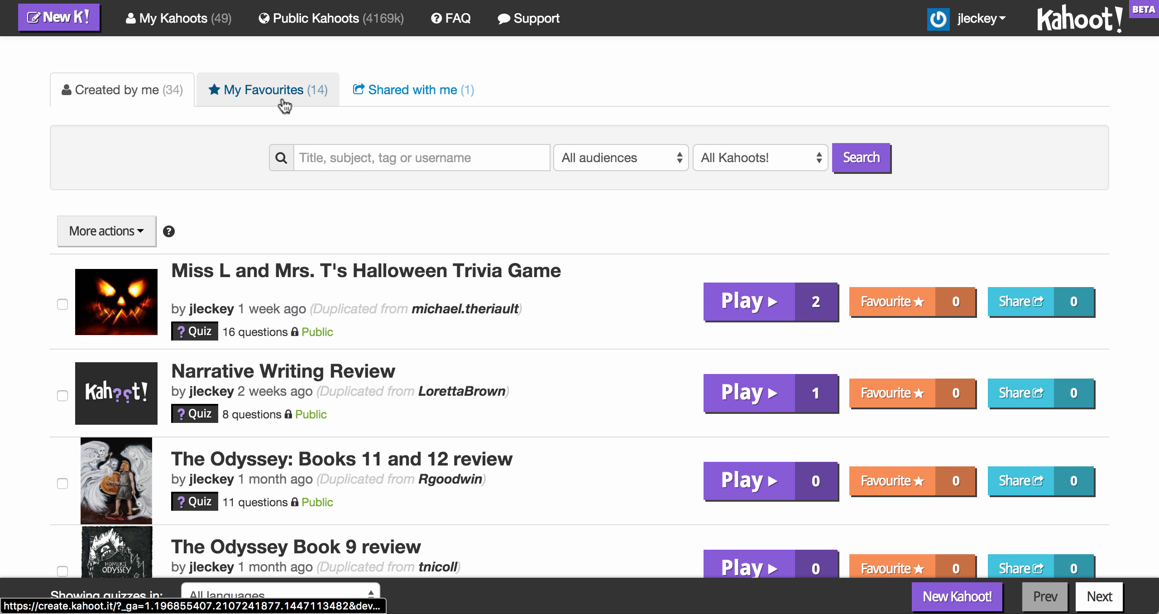
left_click(283, 101)
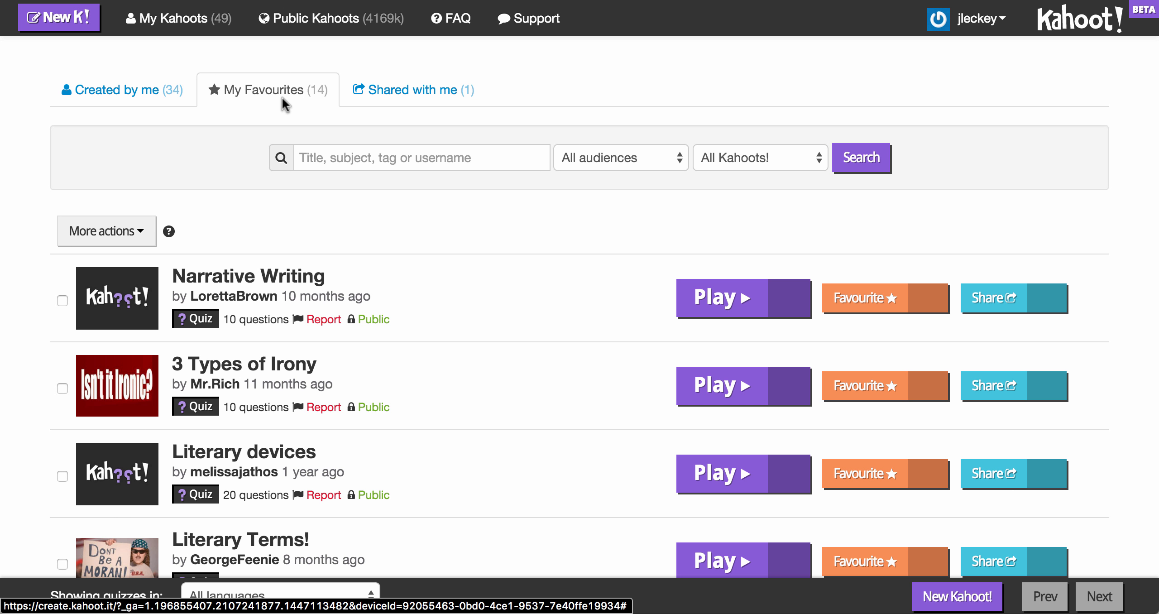
left_click(398, 93)
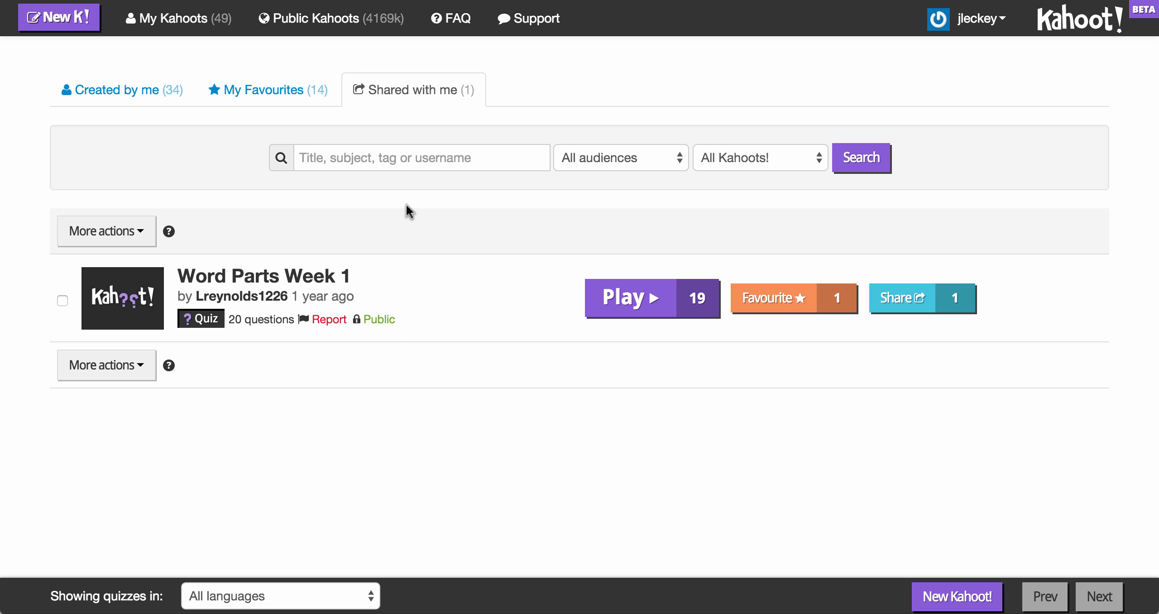
Step: Browse the featured public kahoots
left_click(333, 20)
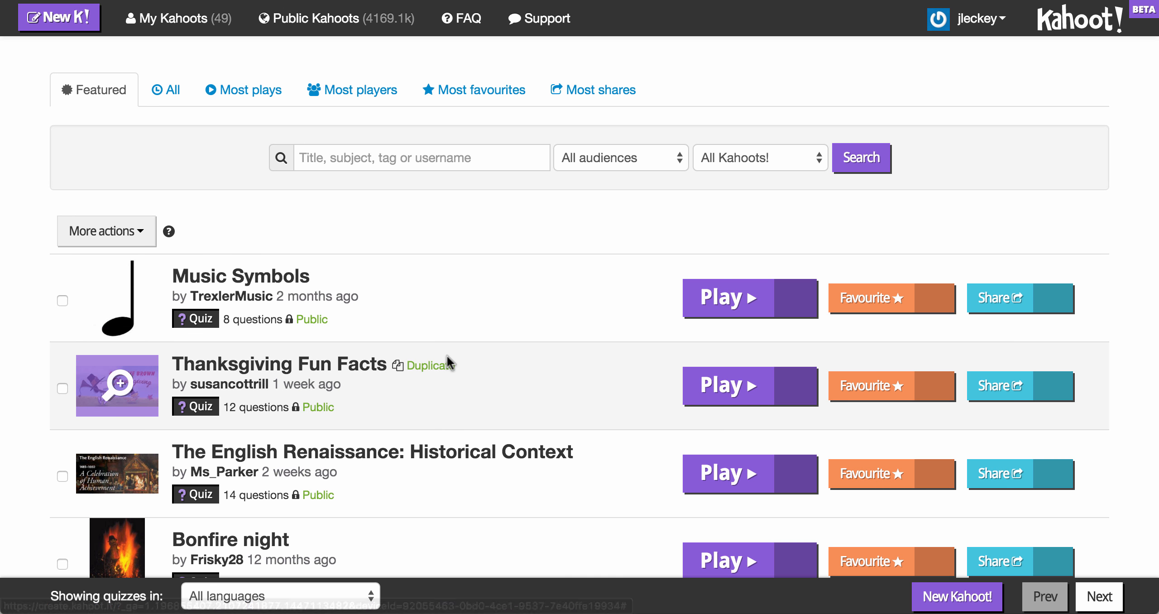
scroll(447, 357, "down", 10)
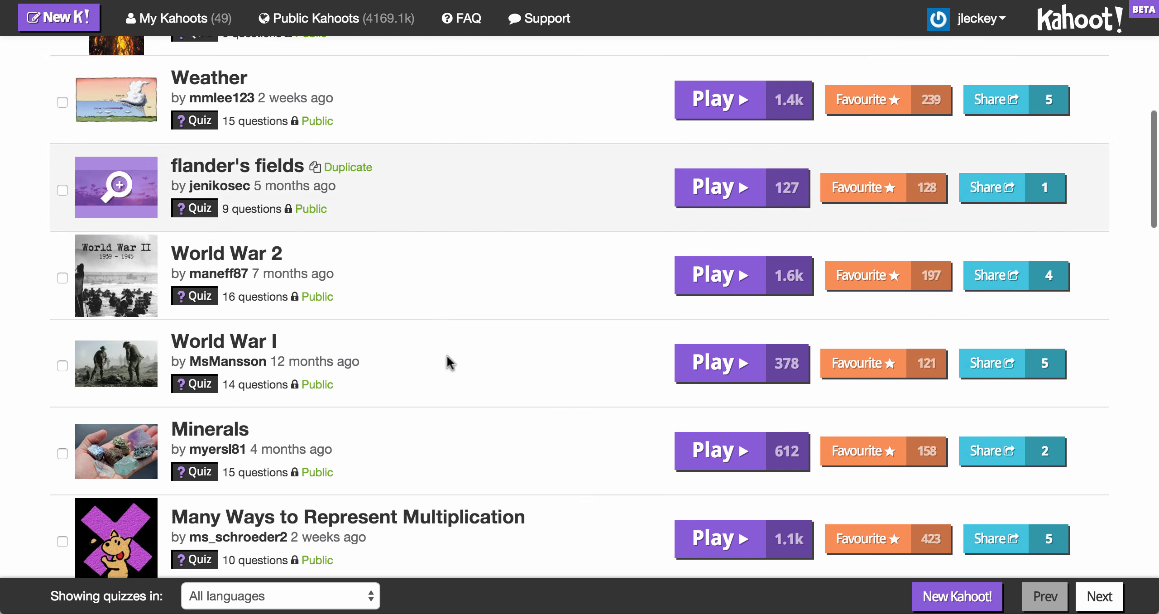
scroll(447, 355, "up", 10)
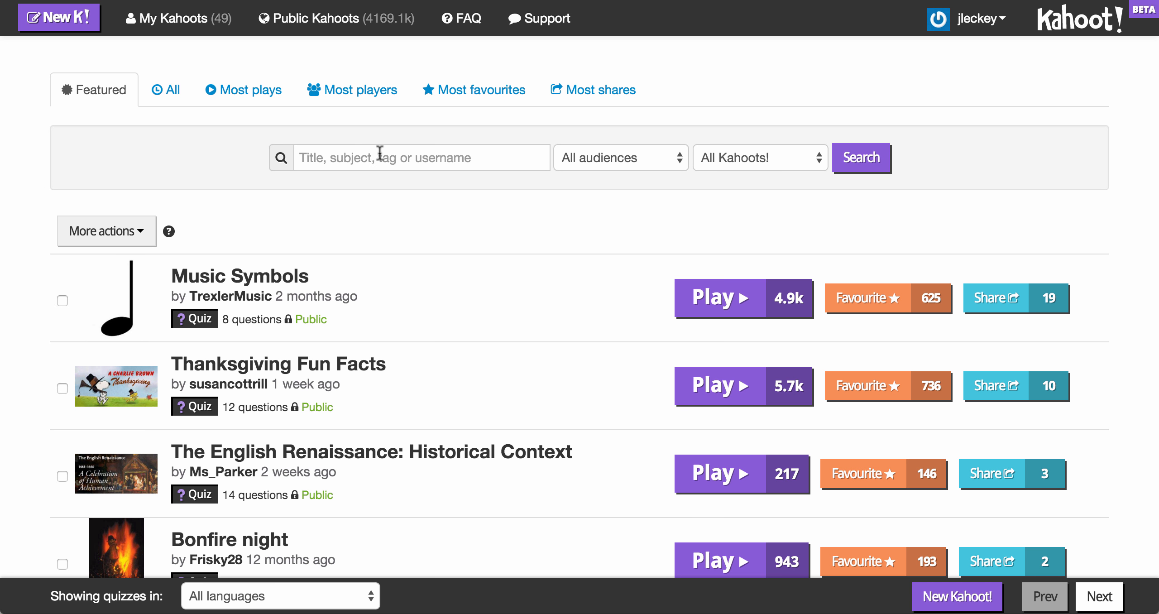
Step: Return to My Kahoots and open the Simple, Compound, Complex Sentences quiz
left_click(186, 19)
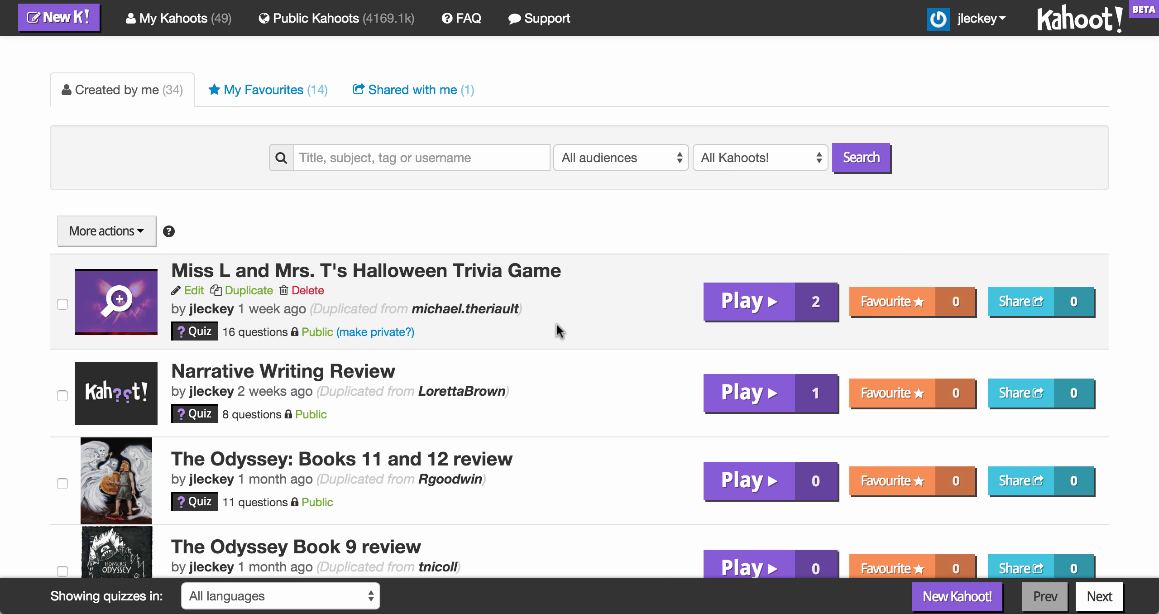
scroll(556, 332, "down", 10)
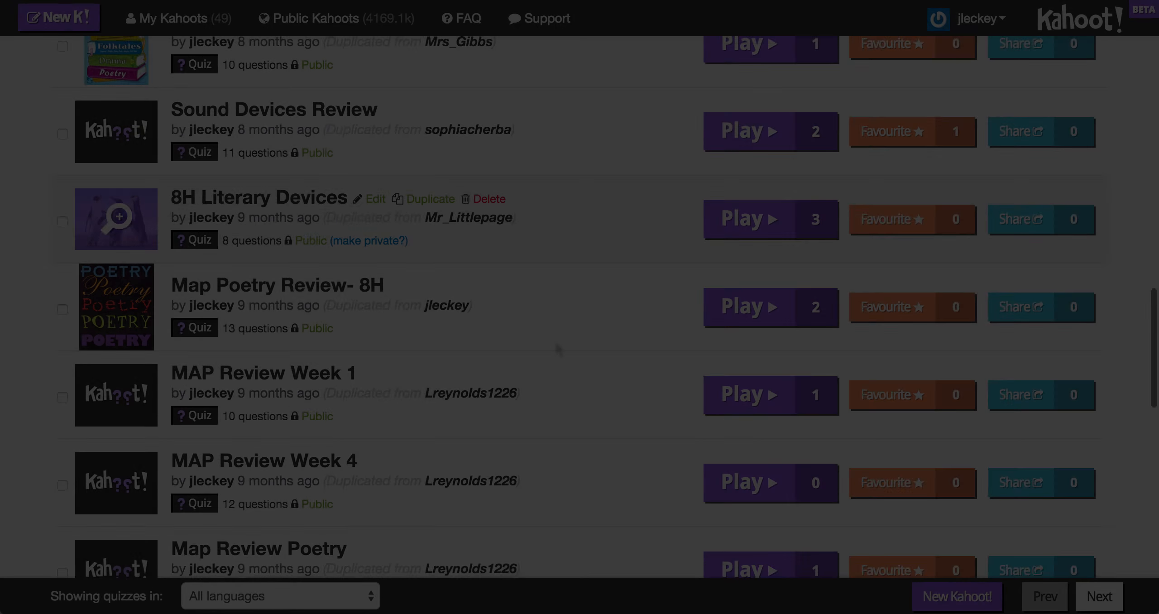
scroll(554, 340, "down", 7)
scroll(558, 348, "down", 5)
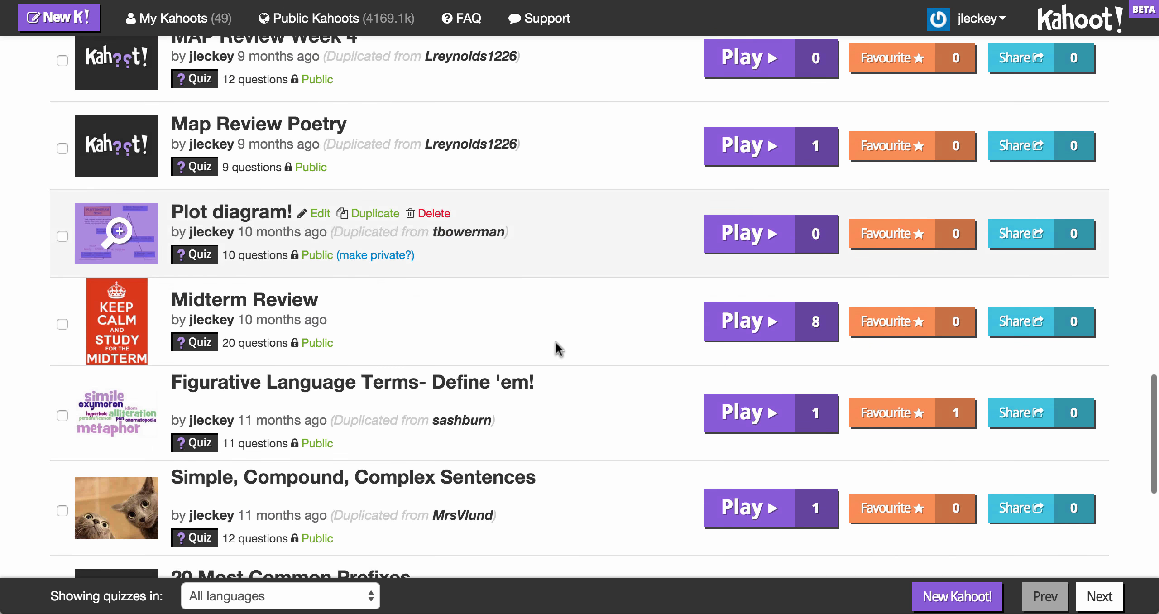
scroll(556, 347, "down", 3)
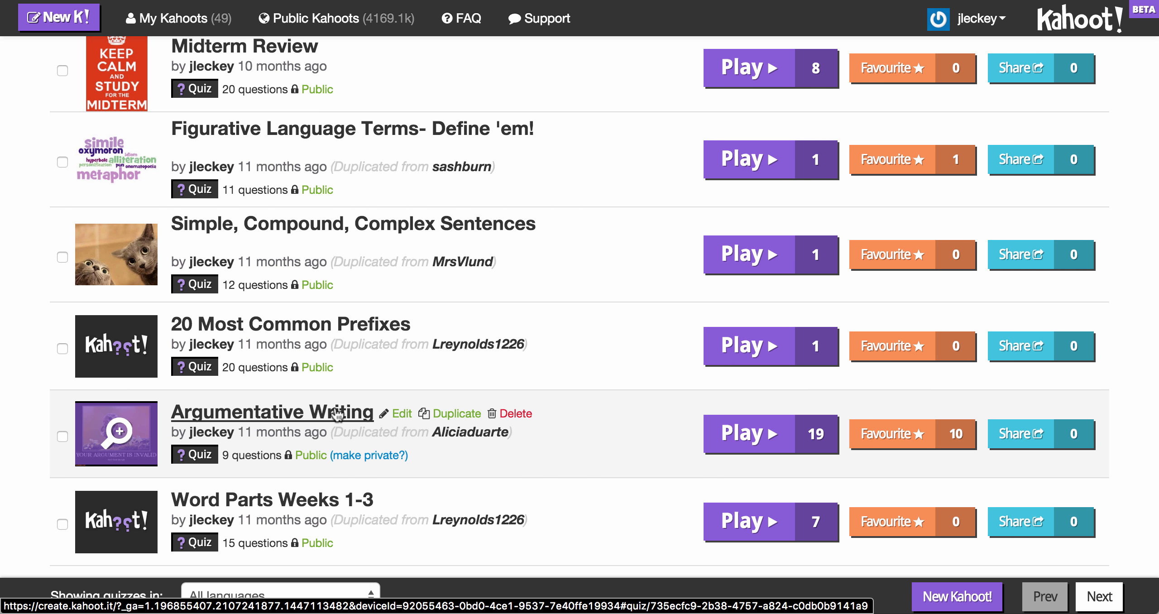
left_click(338, 229)
Step: Review the quiz details and questions, revealing the answers for question 1
scroll(336, 225, "down", 8)
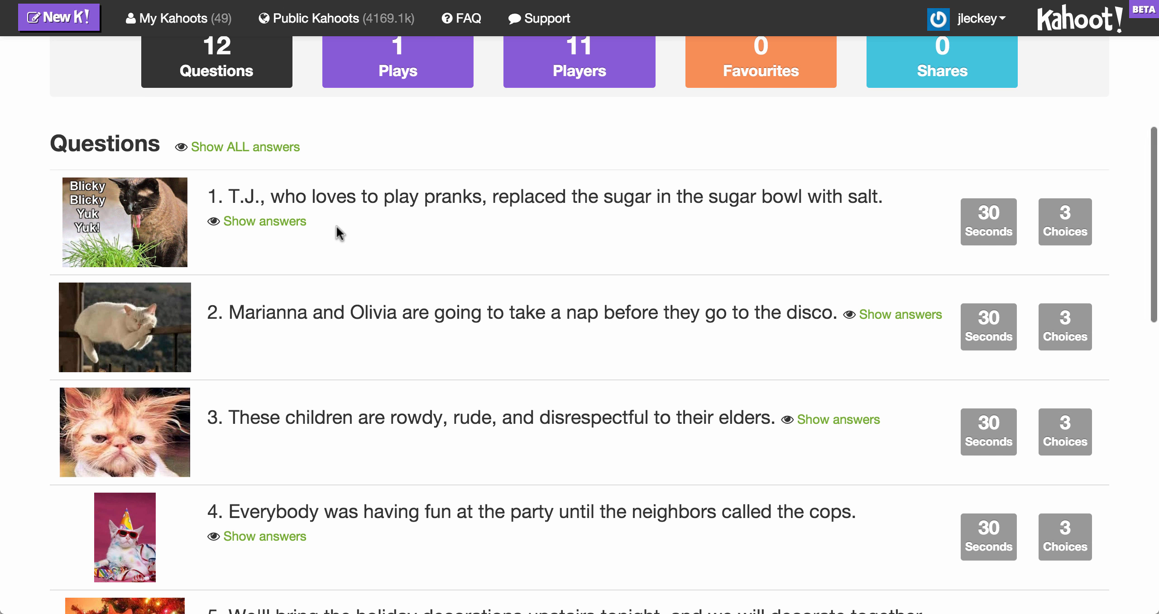
scroll(335, 224, "down", 5)
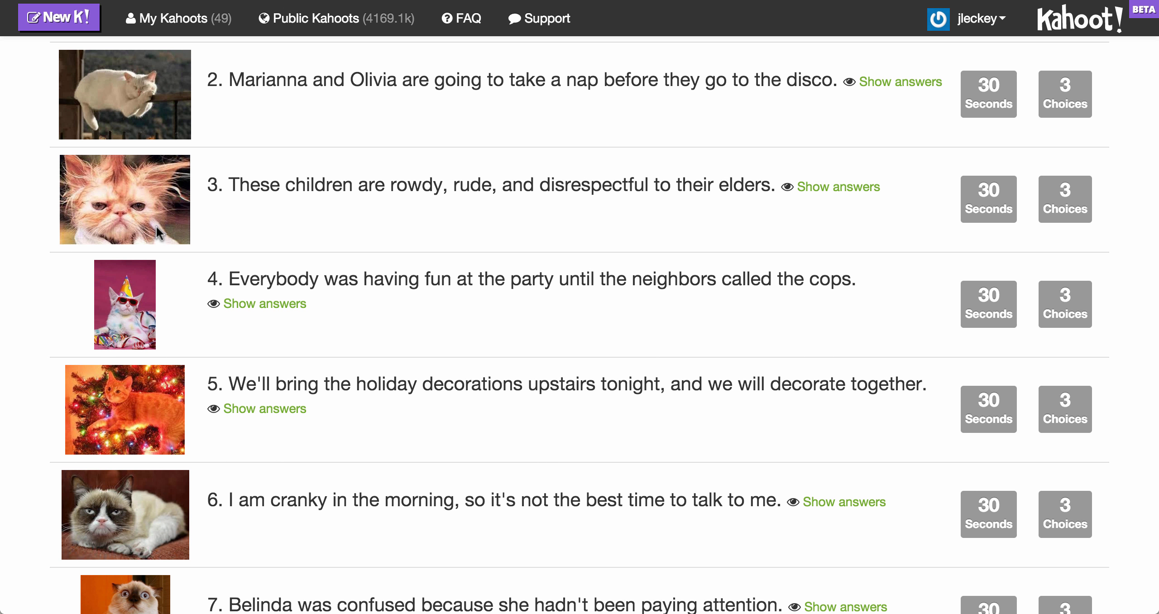
scroll(465, 374, "up", 12)
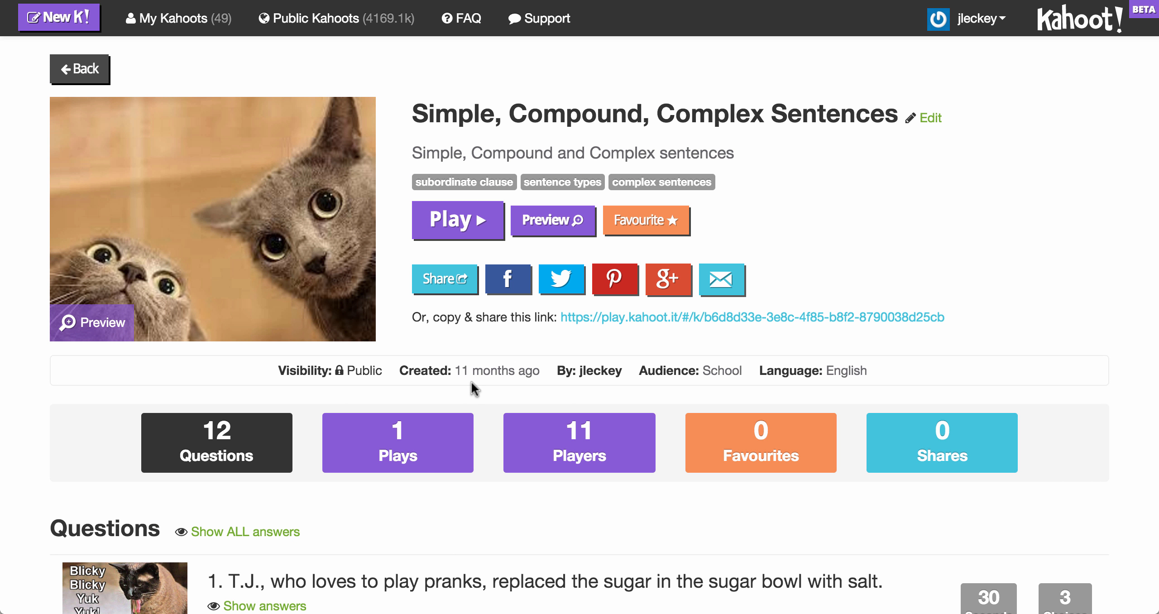
scroll(471, 382, "down", 3)
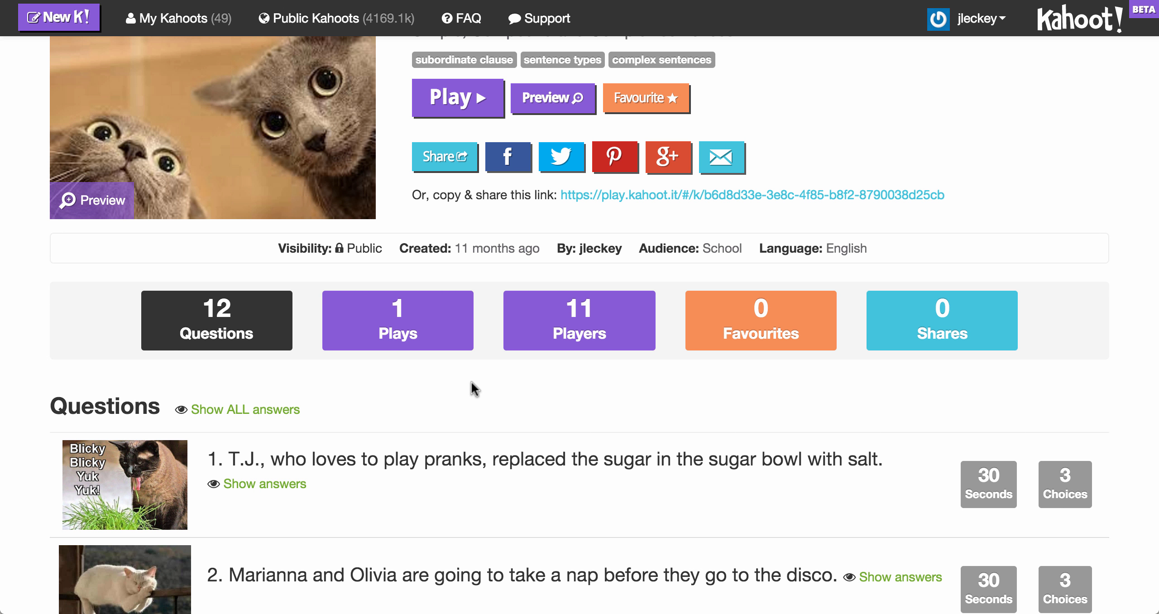
scroll(470, 382, "down", 5)
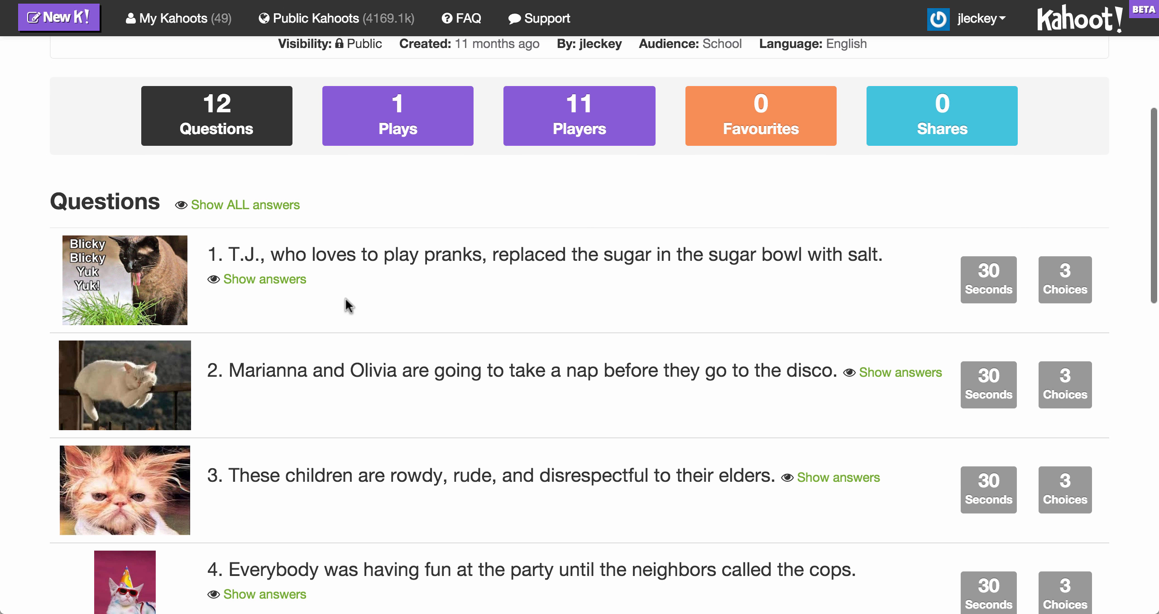
left_click(284, 279)
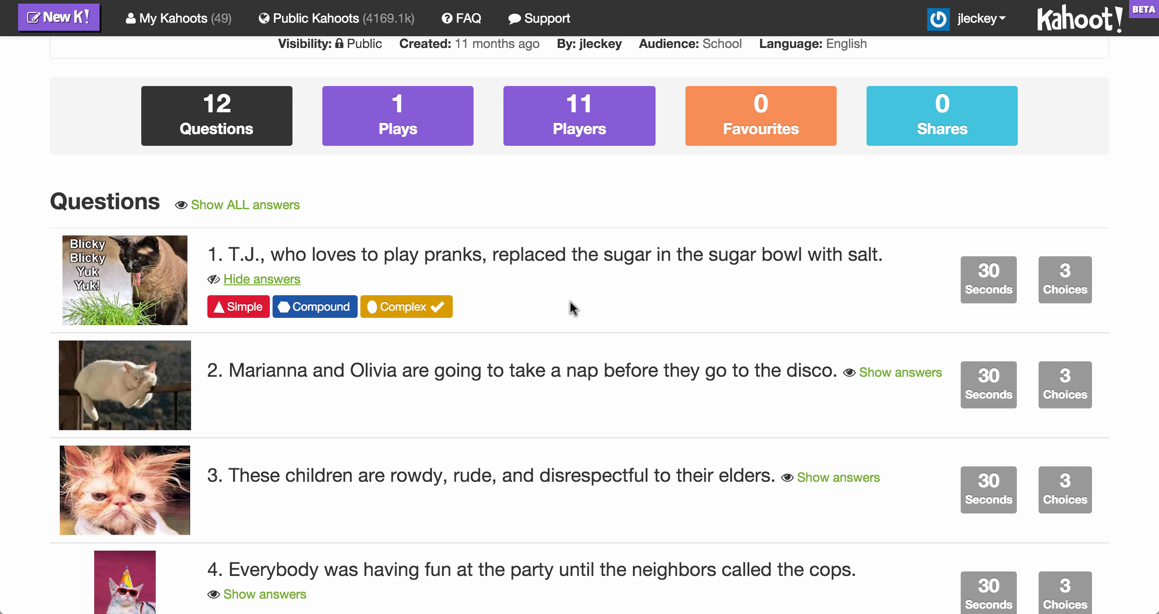
scroll(569, 300, "up", 8)
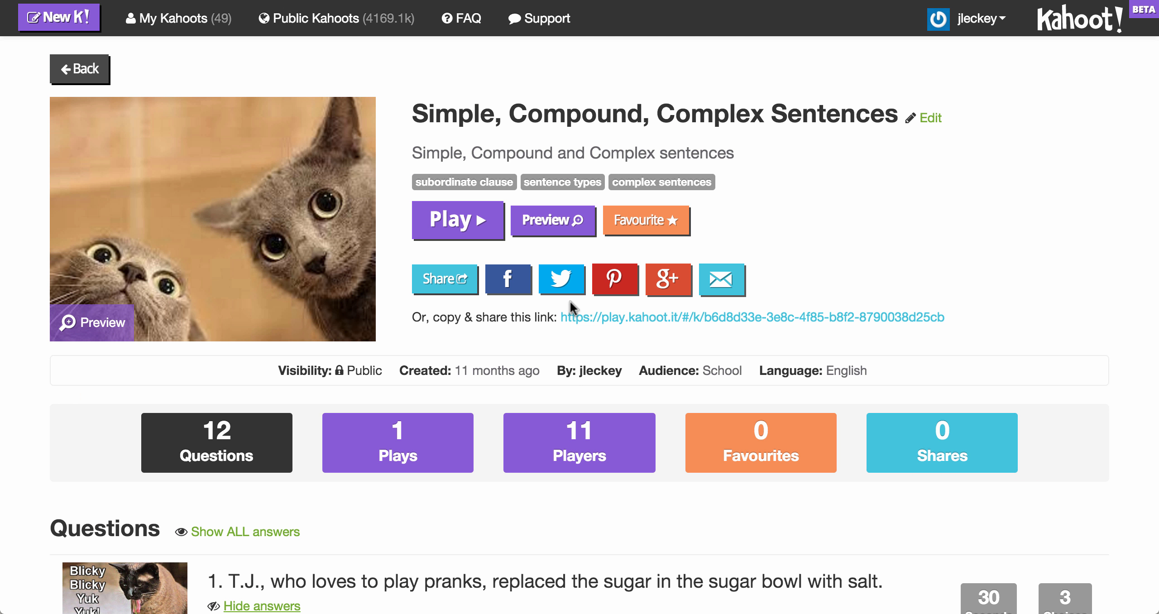
Step: Go back to the quiz list and open Simple, Compound, Complex Sentences for editing
left_click(73, 71)
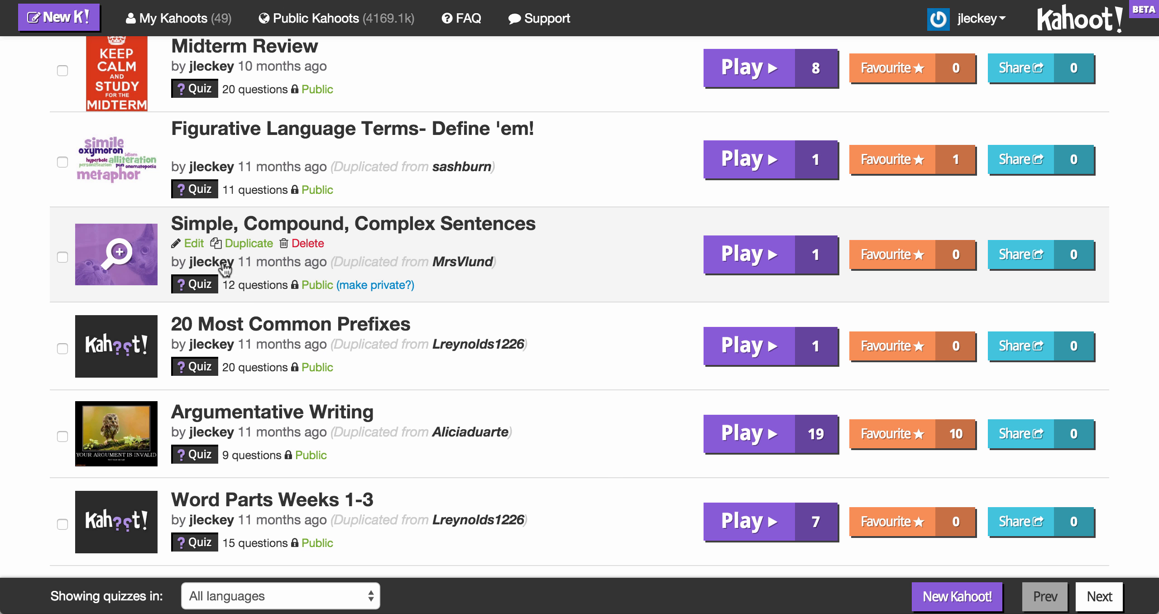
left_click(193, 242)
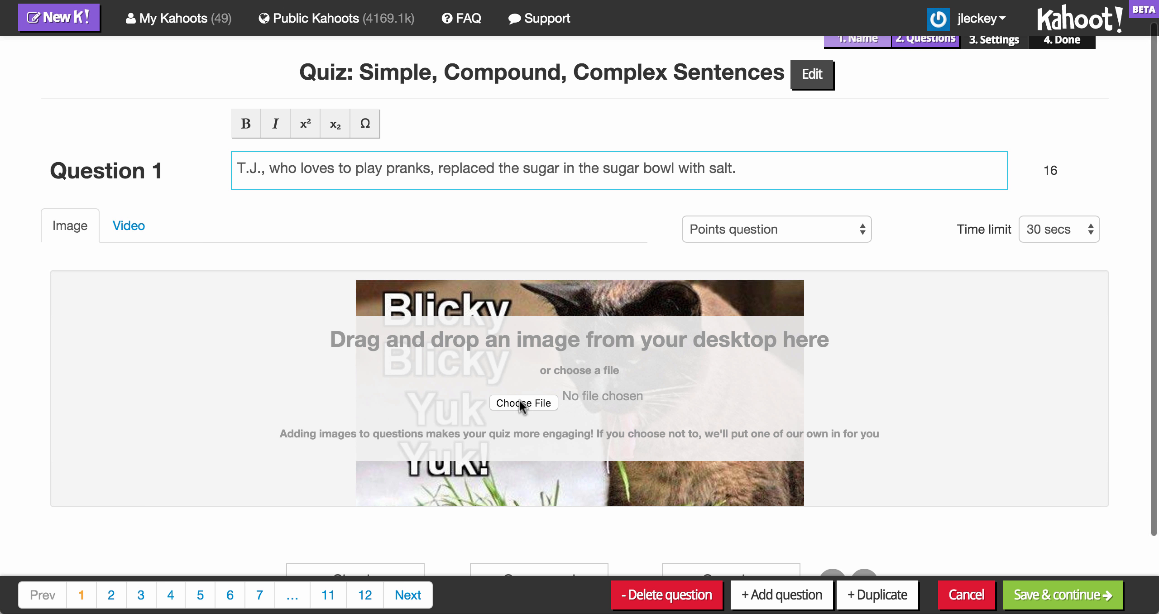
Step: Examine question 1's image and video media options
scroll(519, 399, "down", 4)
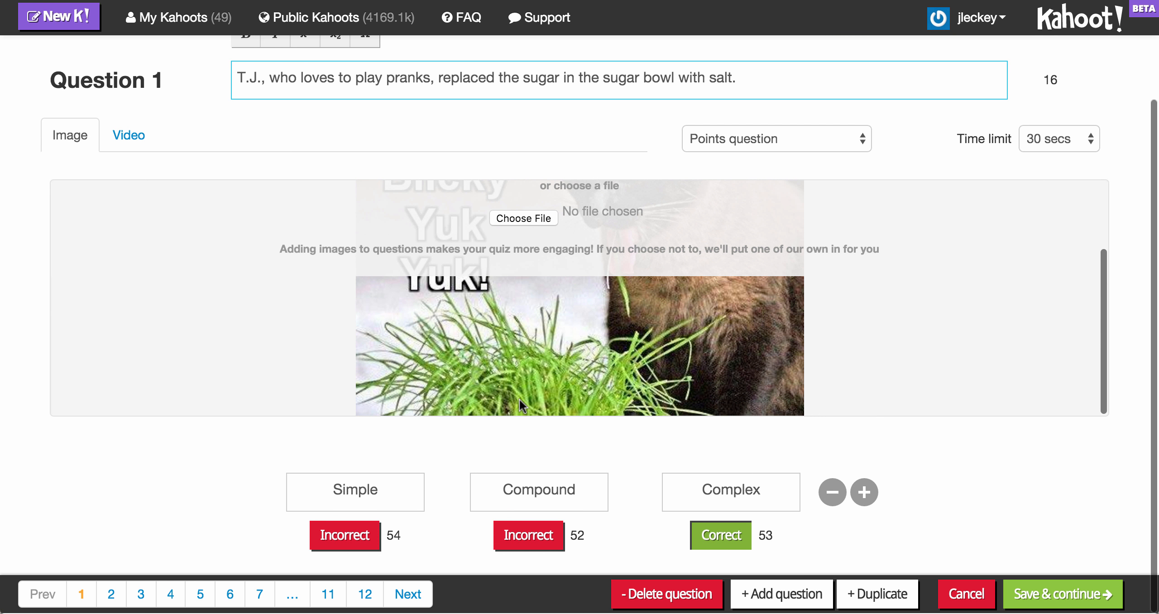
scroll(518, 398, "up", 5)
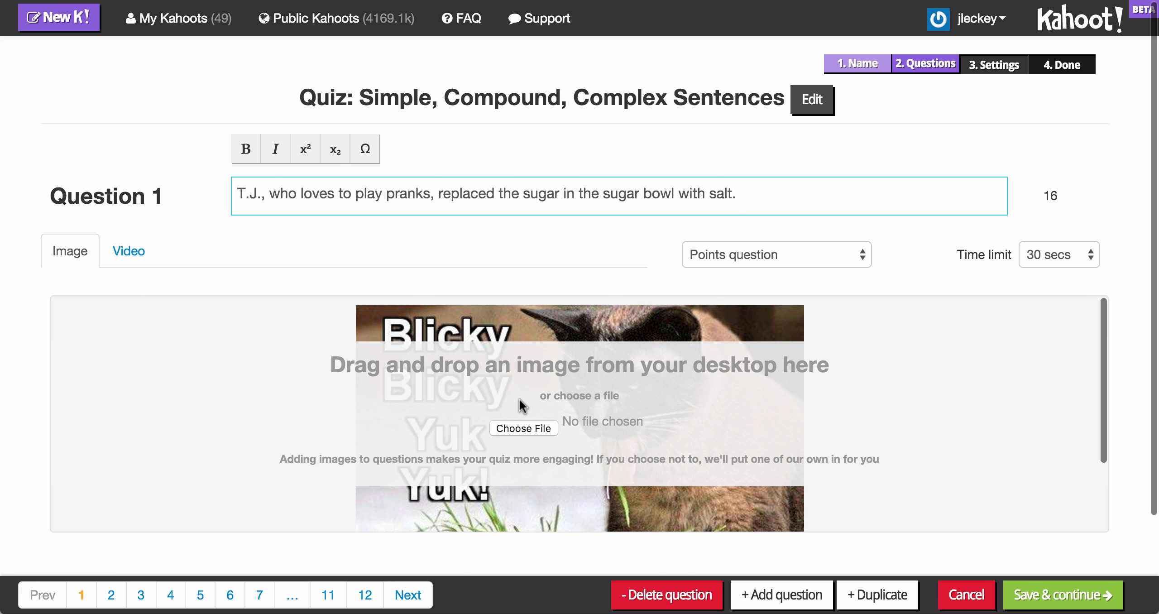
left_click(136, 253)
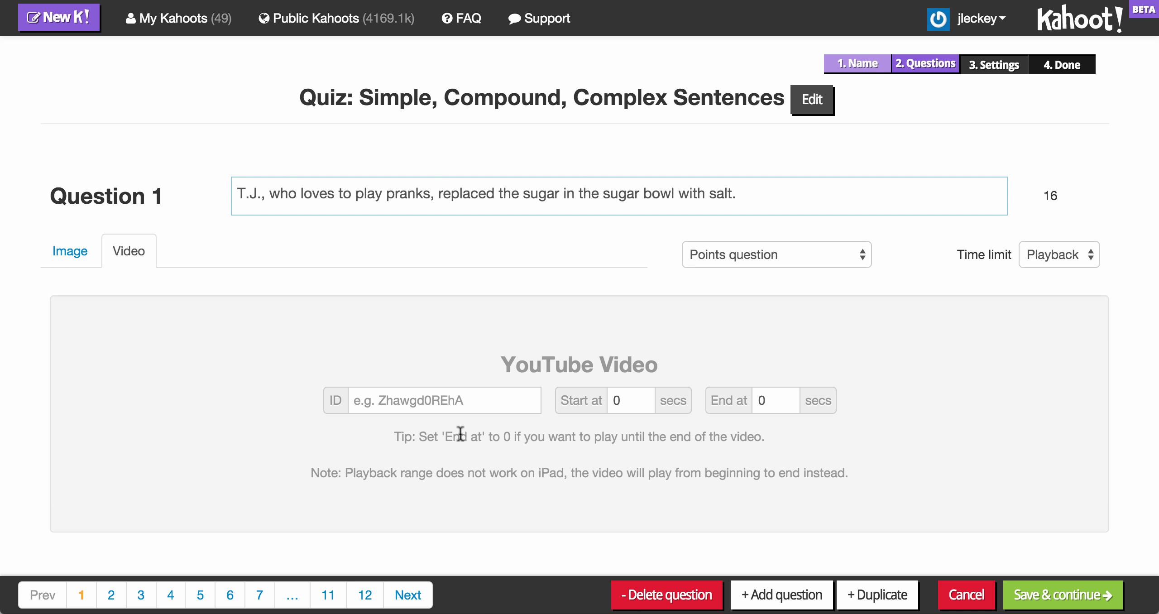
left_click(71, 256)
Step: Add a fourth answer with the text sadfsd to question 1 and remove it again
scroll(349, 395, "down", 5)
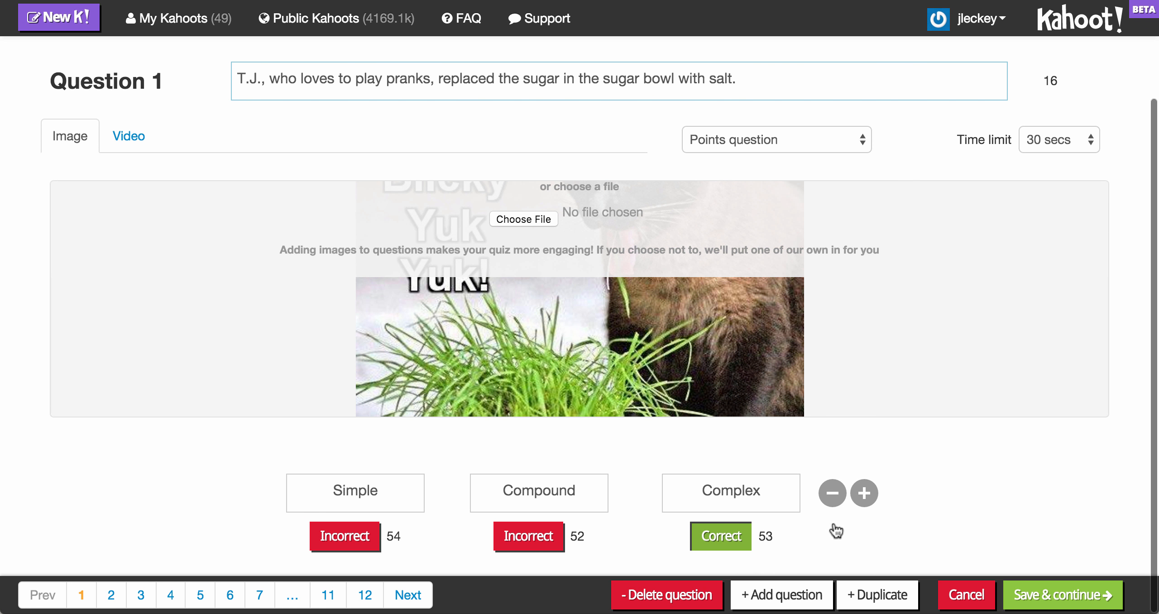
left_click(865, 492)
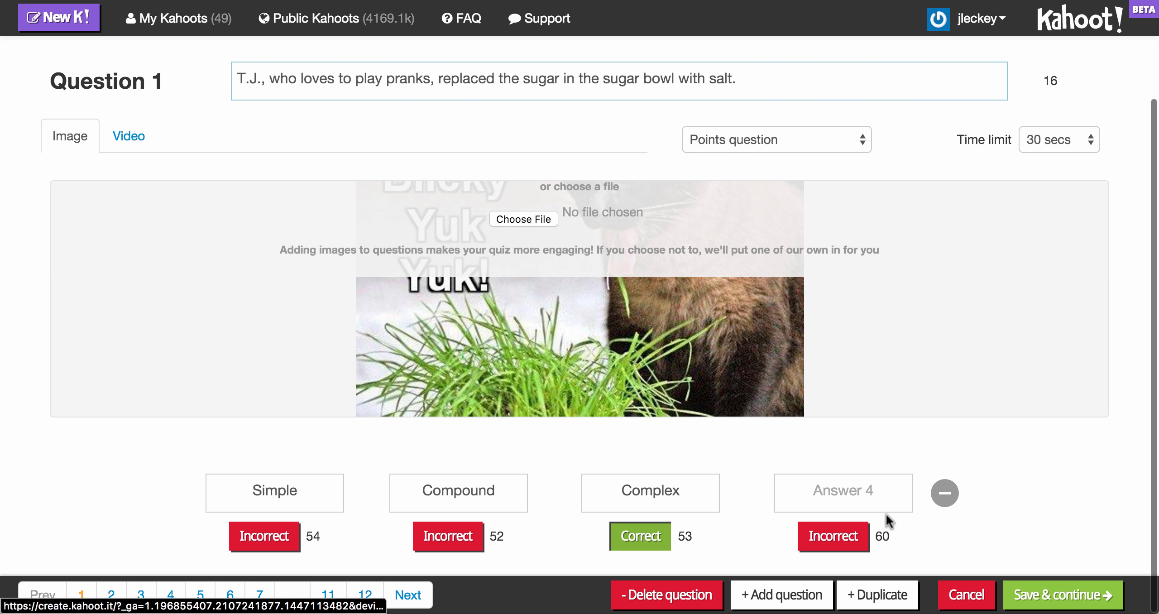
left_click(869, 487)
type("sadfed")
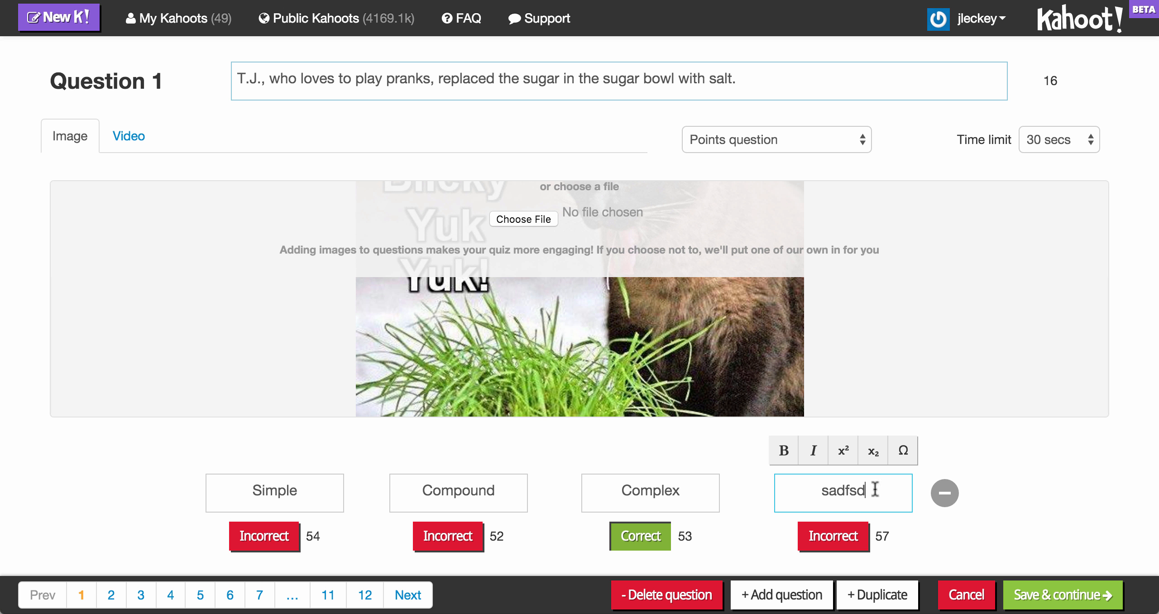
left_click(940, 493)
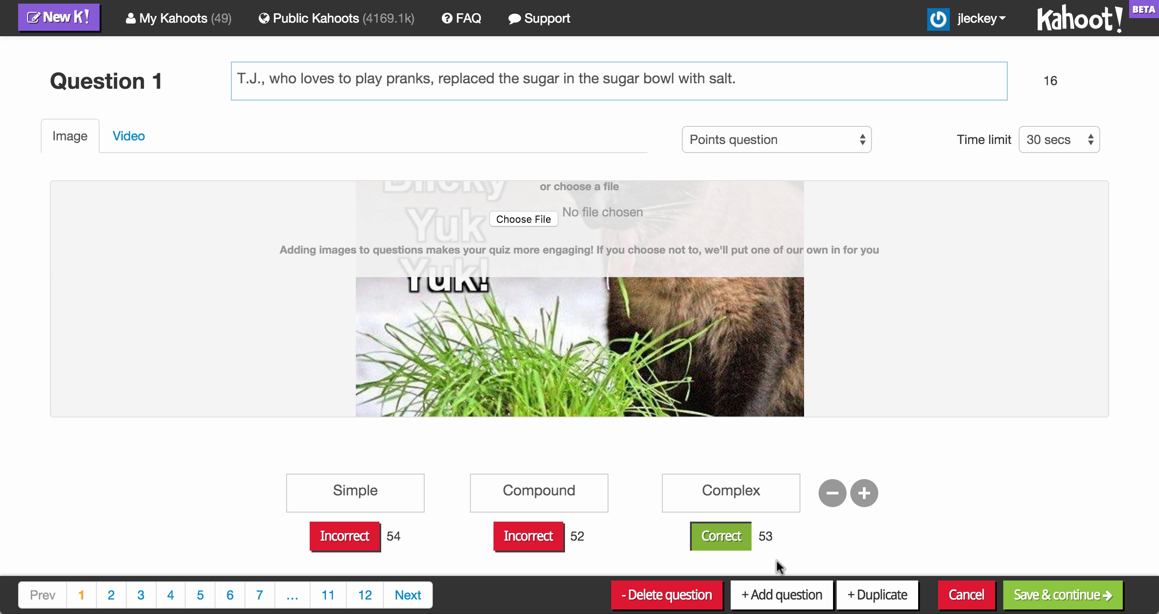
Step: Mark the Compound answer of question 1 as correct
left_click(526, 538)
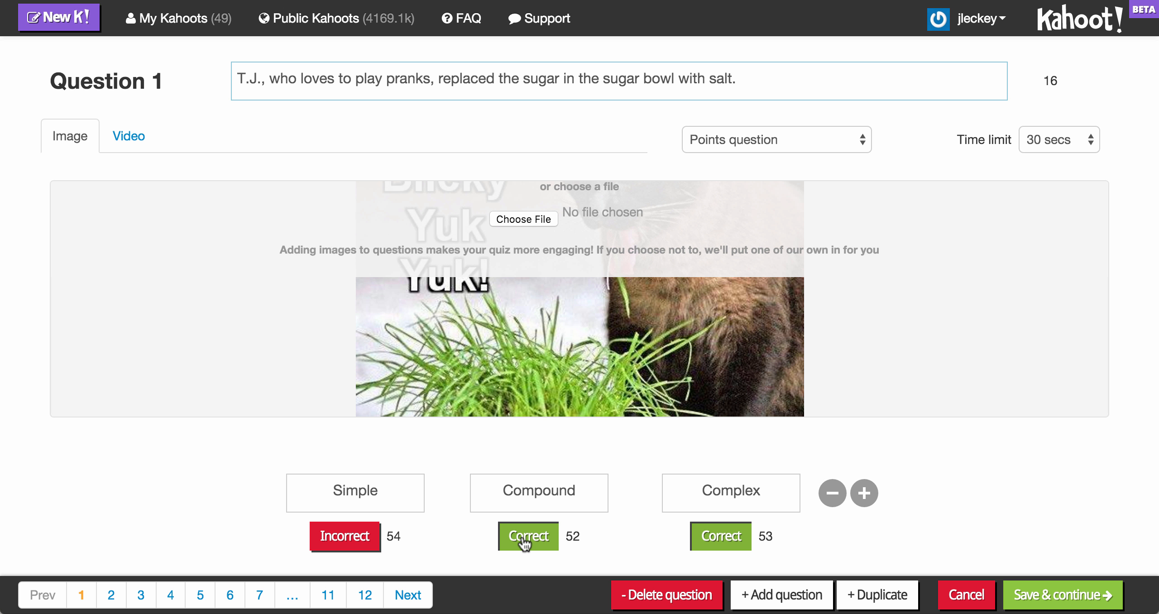
Step: Set question 1's Compound answer back to incorrect
left_click(525, 541)
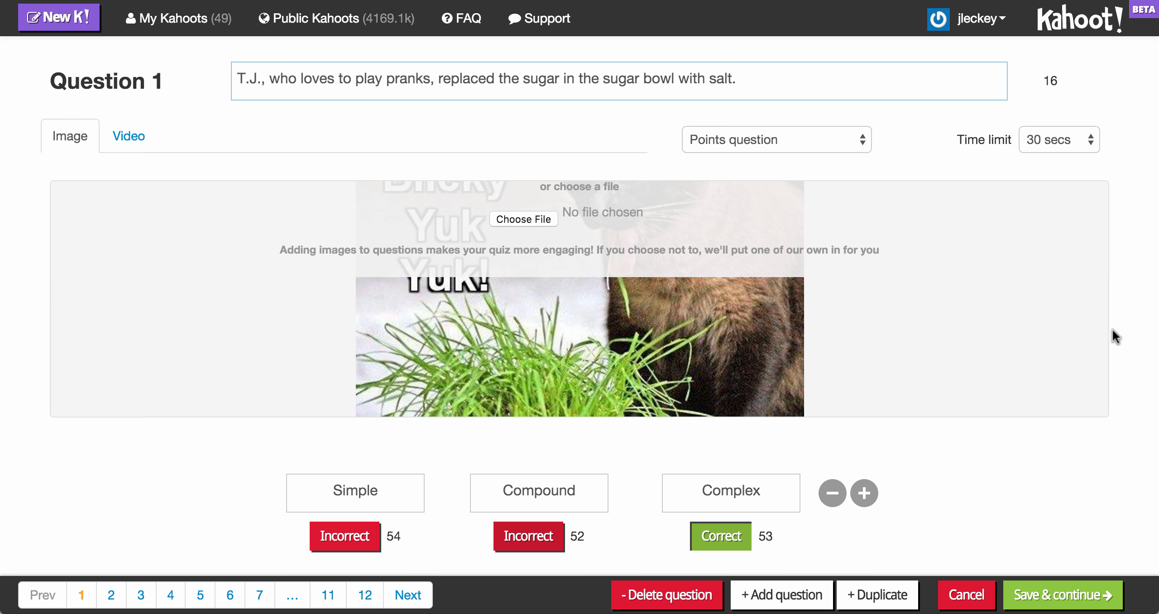
scroll(1111, 328, "down", 2)
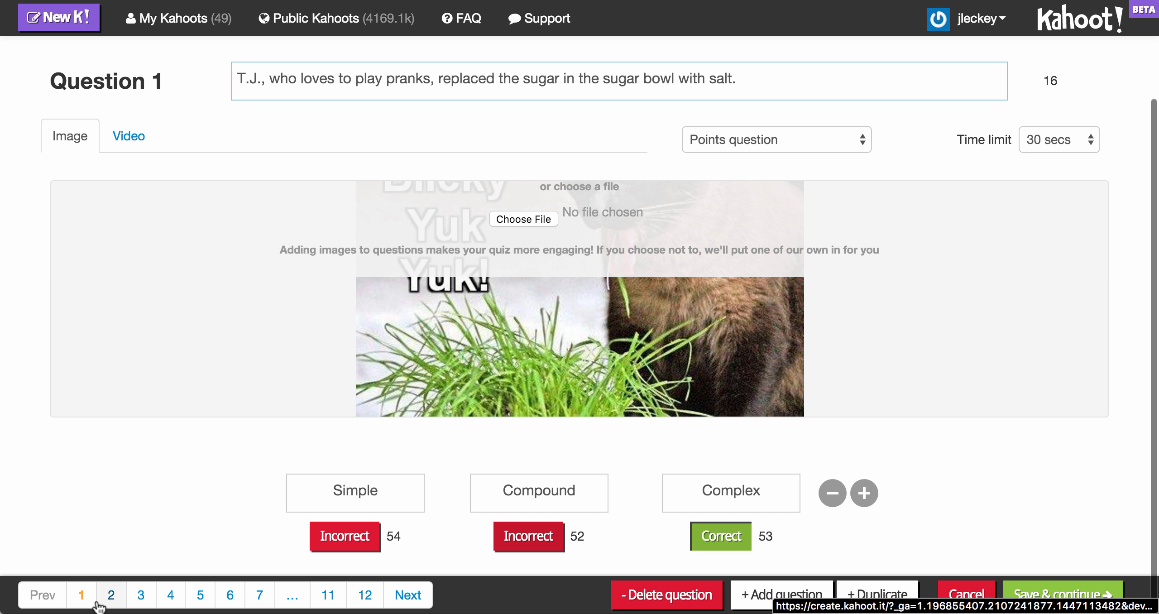
Step: Examine questions 2 and 4, including question 4's text and its time limit choices
left_click(110, 598)
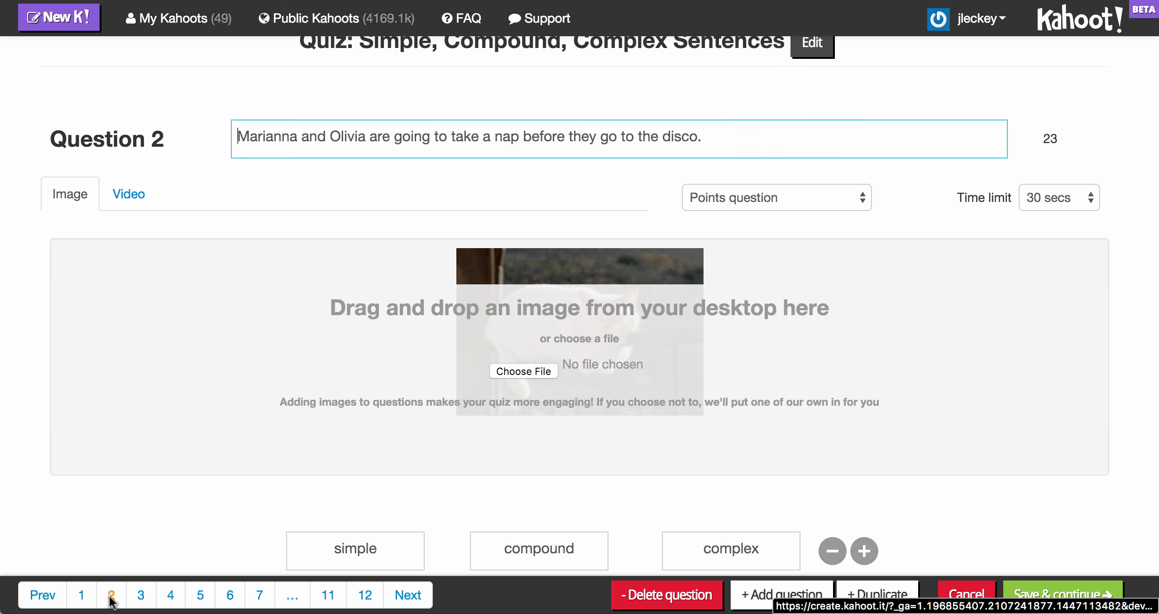
left_click(171, 595)
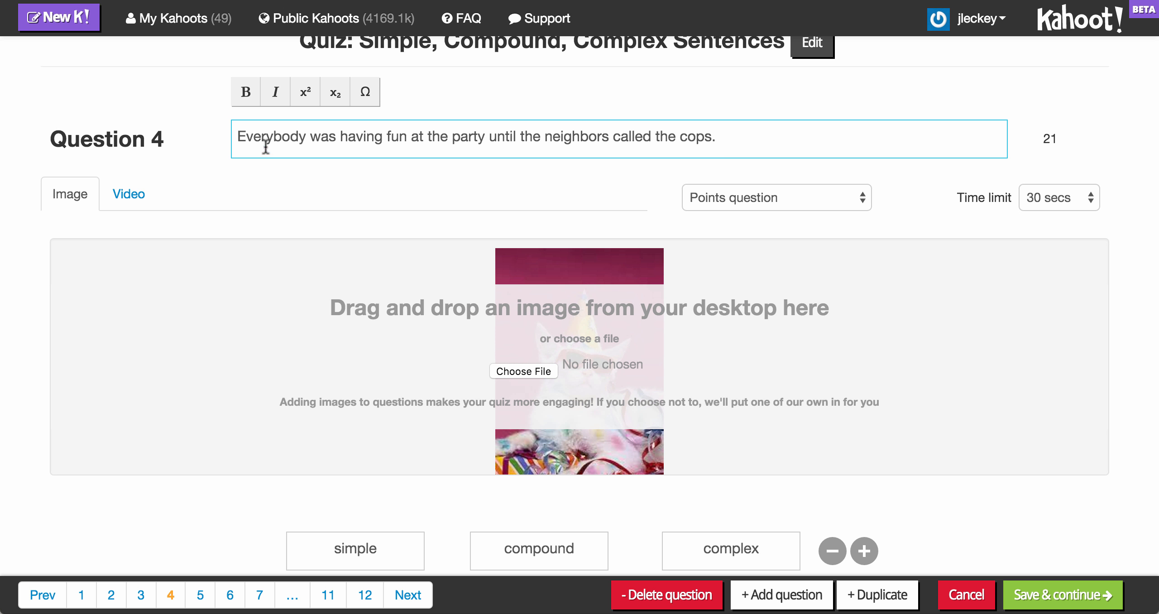
left_click_drag(261, 138, 710, 136)
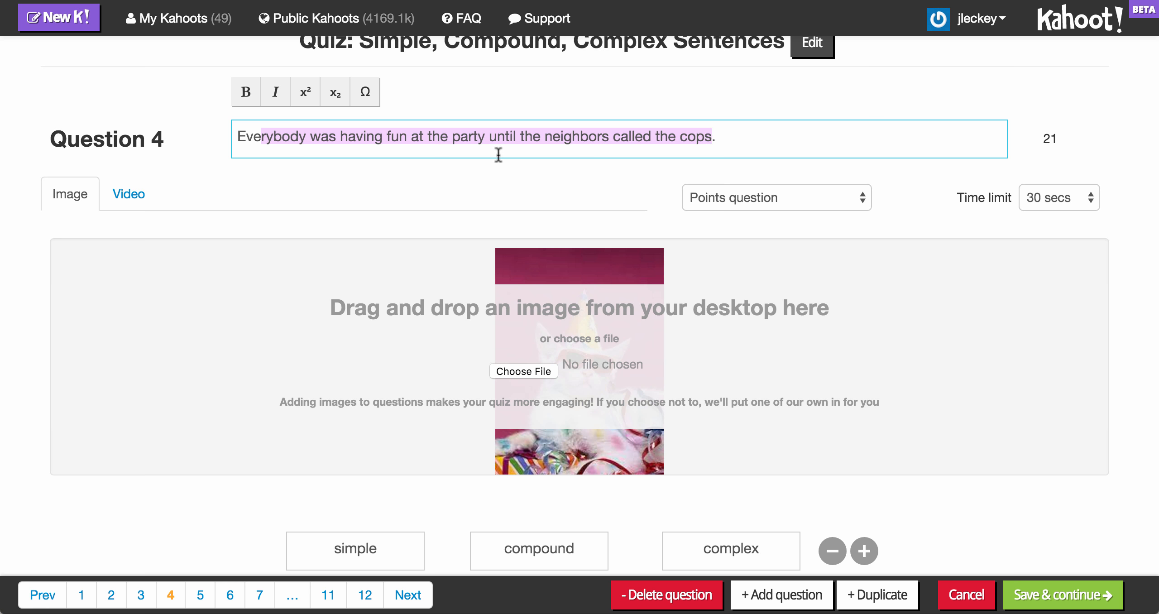
left_click(244, 132)
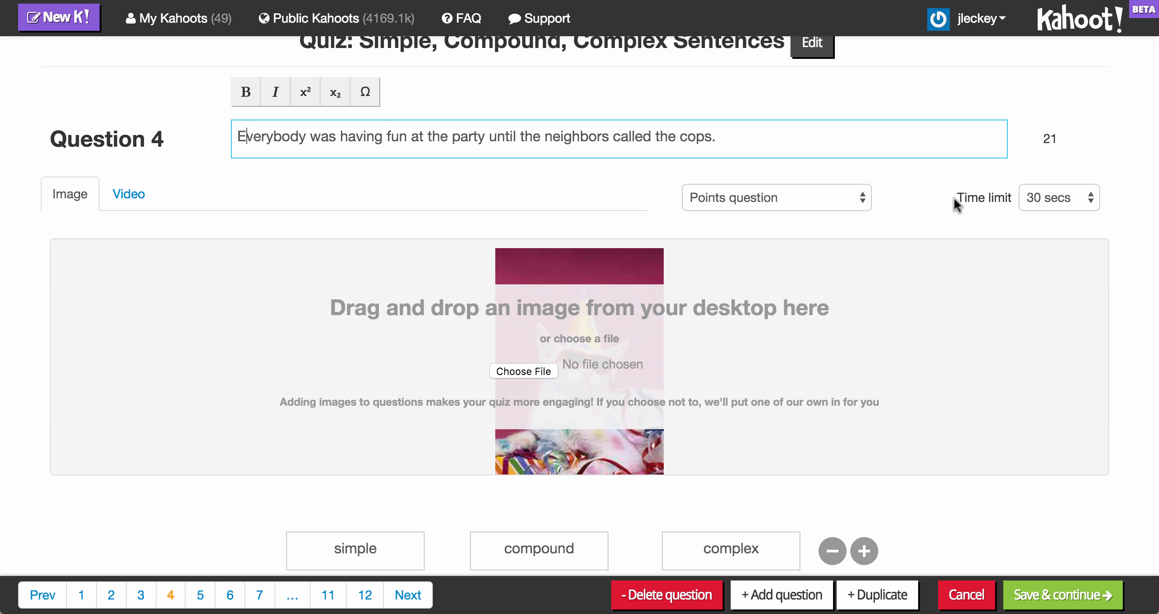
left_click(1088, 198)
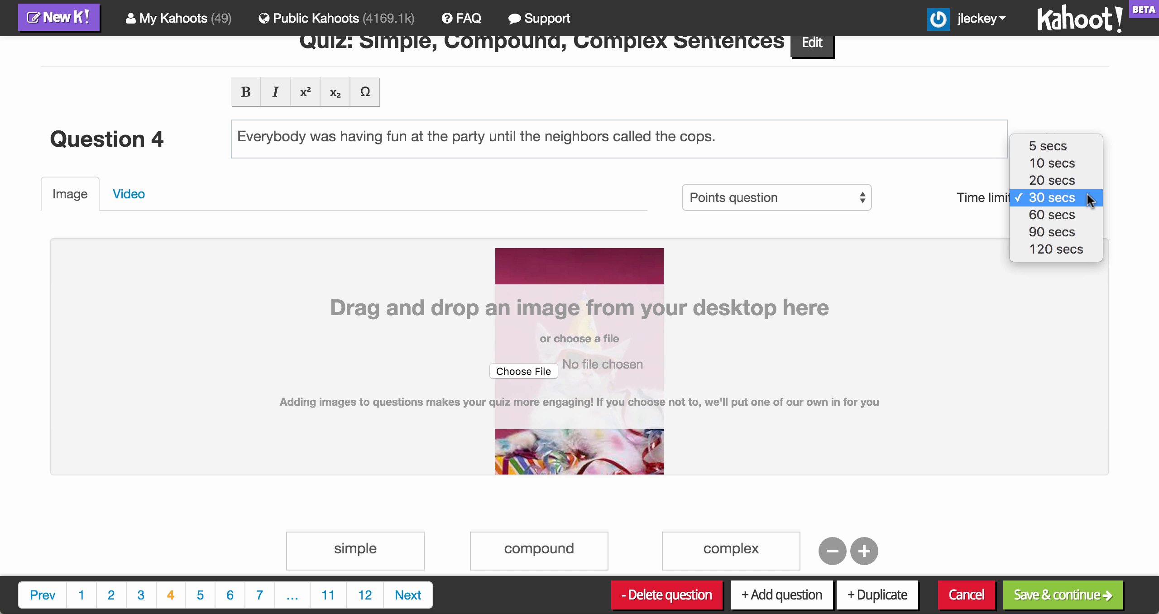
left_click(1086, 194)
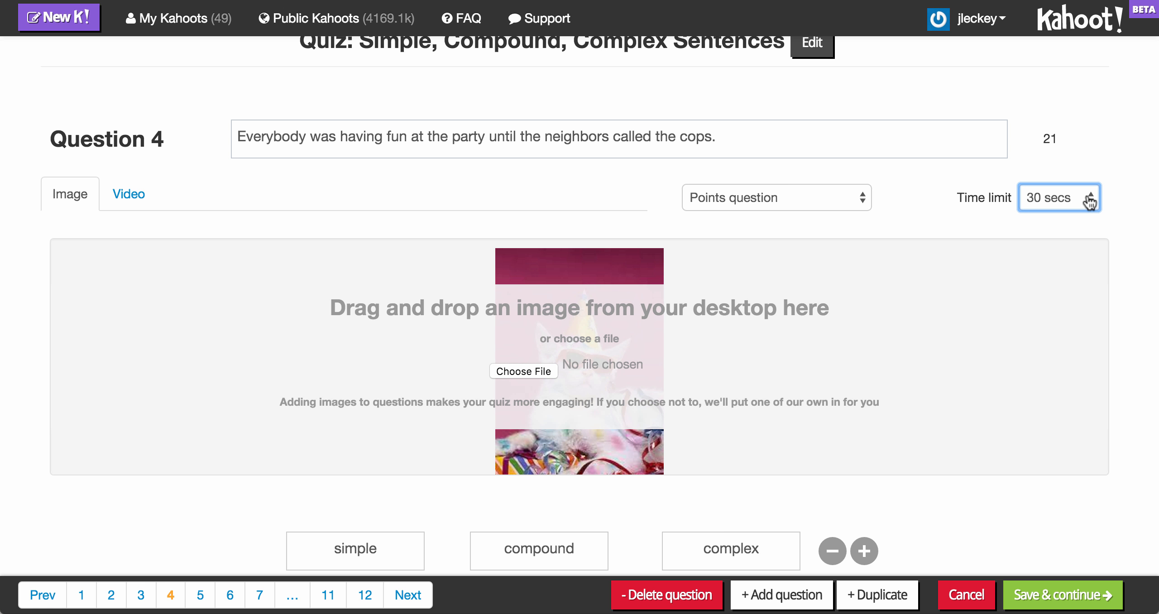
left_click(1088, 202)
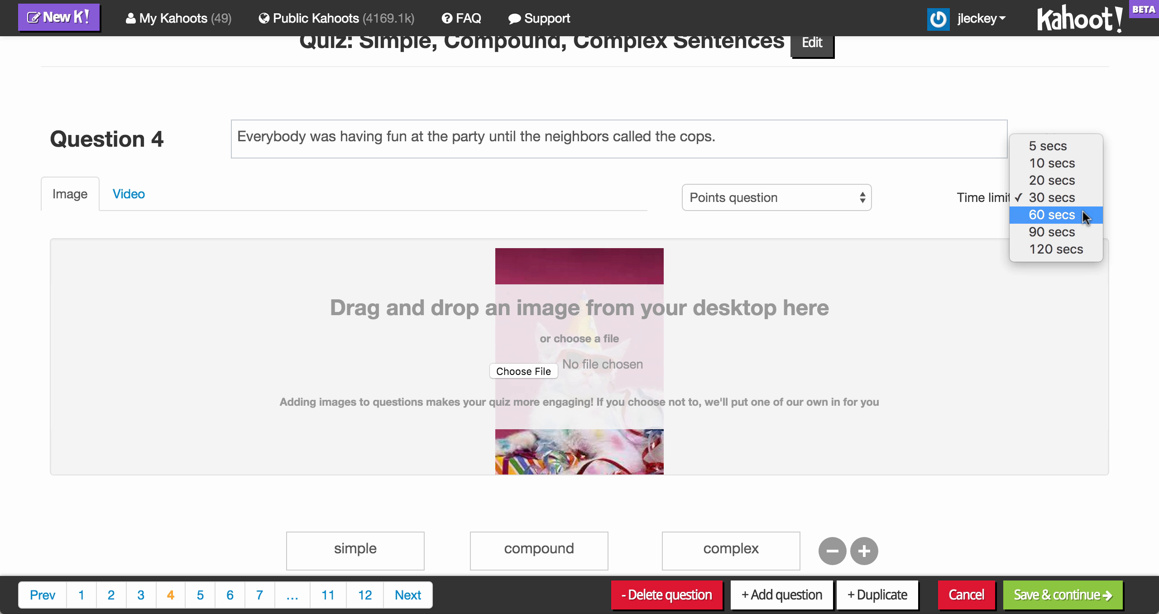
left_click(1123, 192)
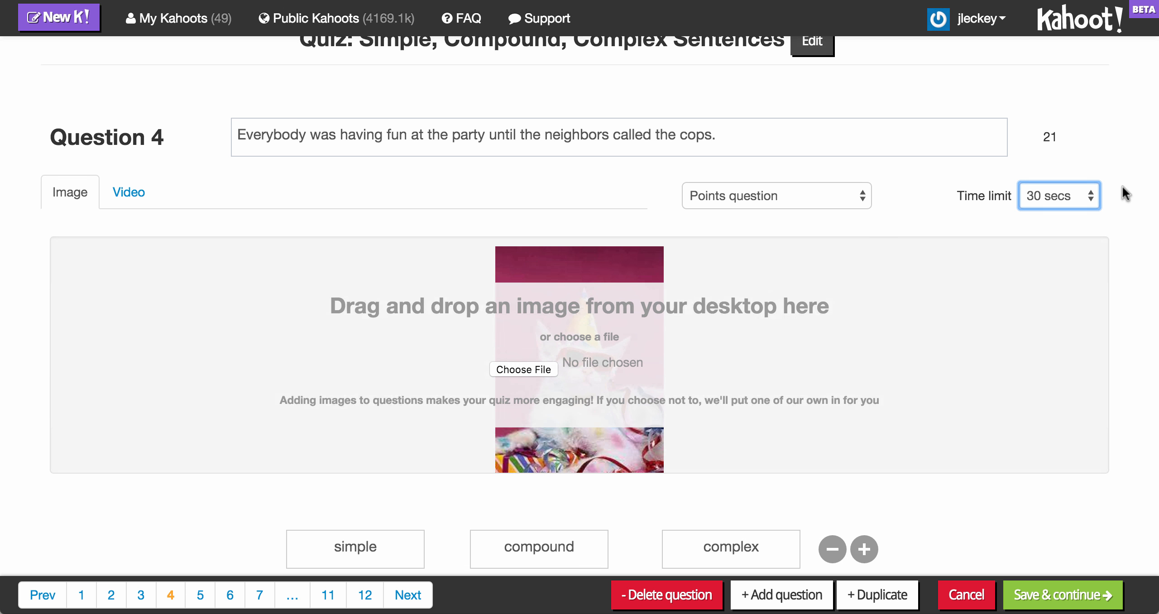
scroll(1125, 194, "down", 2)
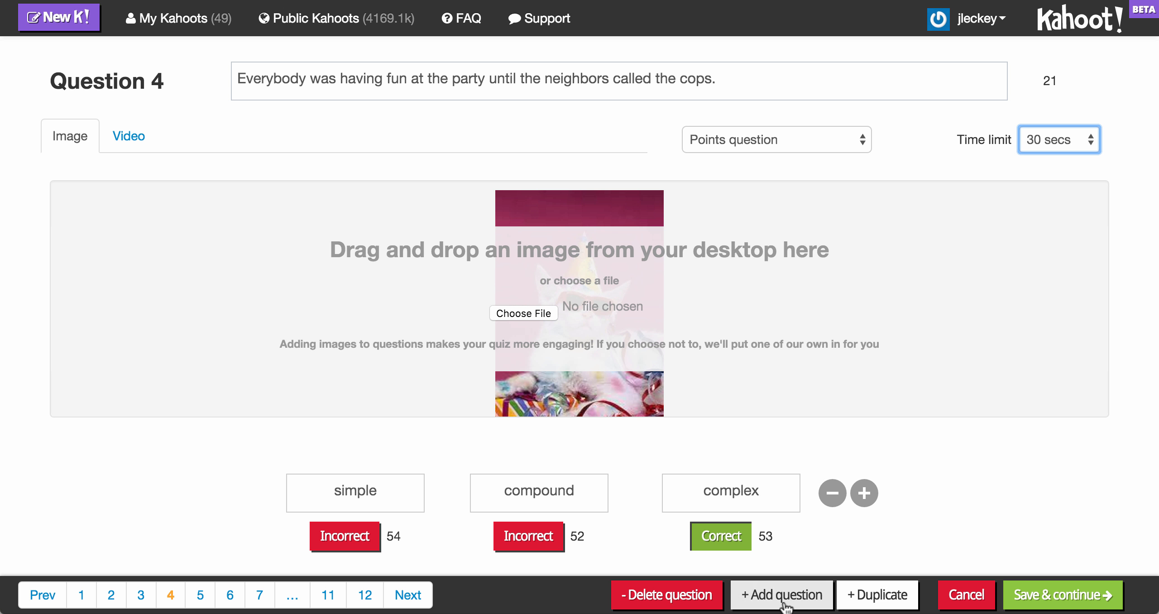
Step: Save the questions and scroll through the question reordering list
left_click(1033, 600)
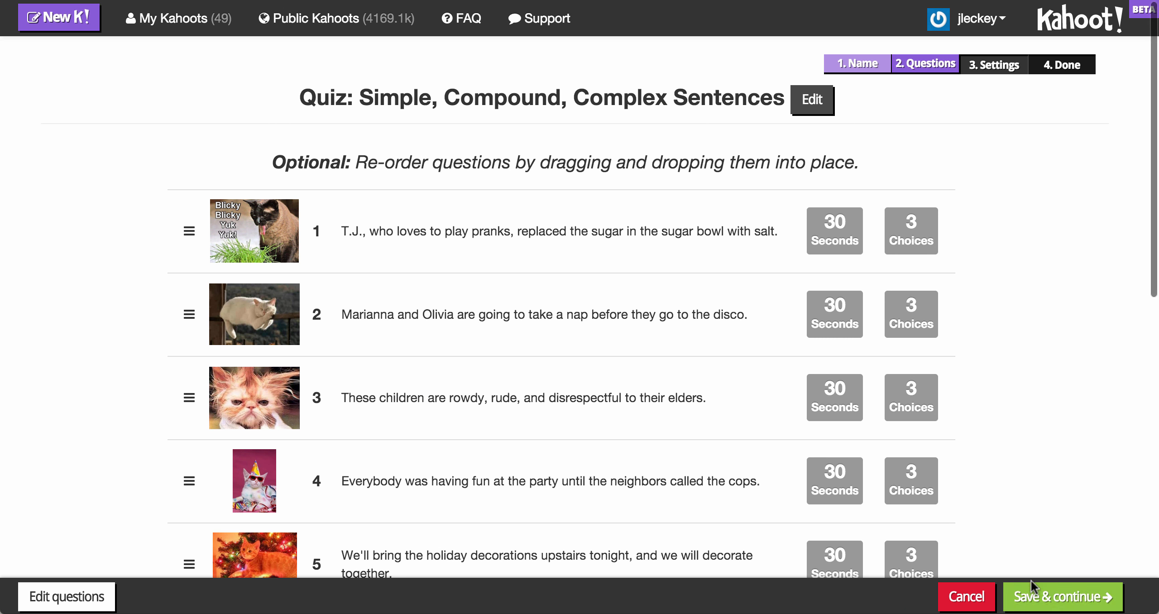
scroll(1037, 421, "down", 15)
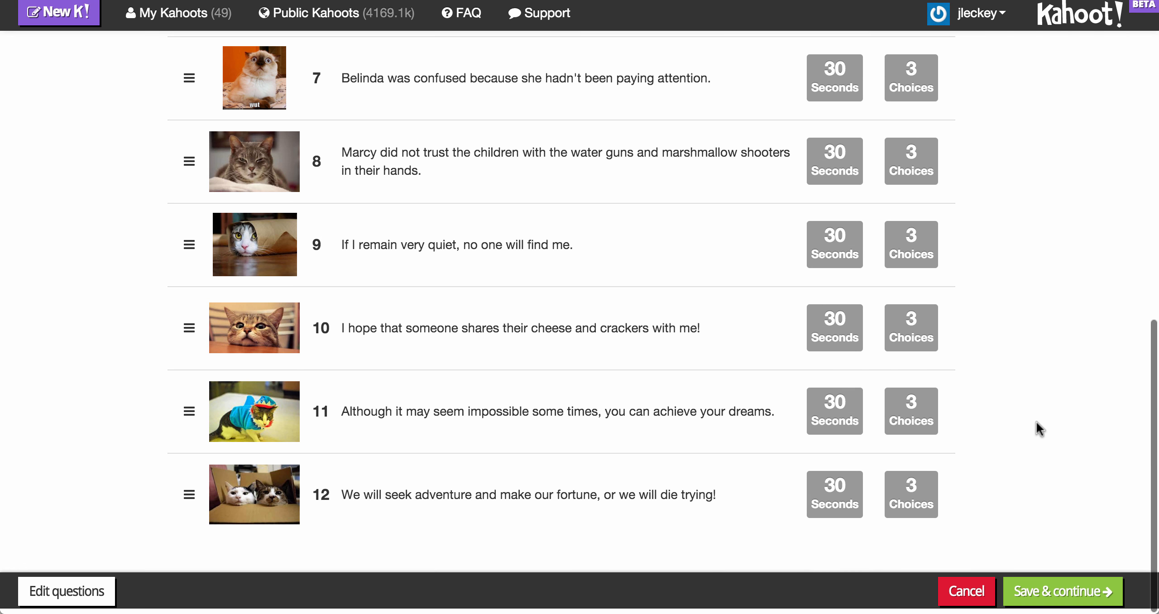
scroll(1036, 420, "up", 15)
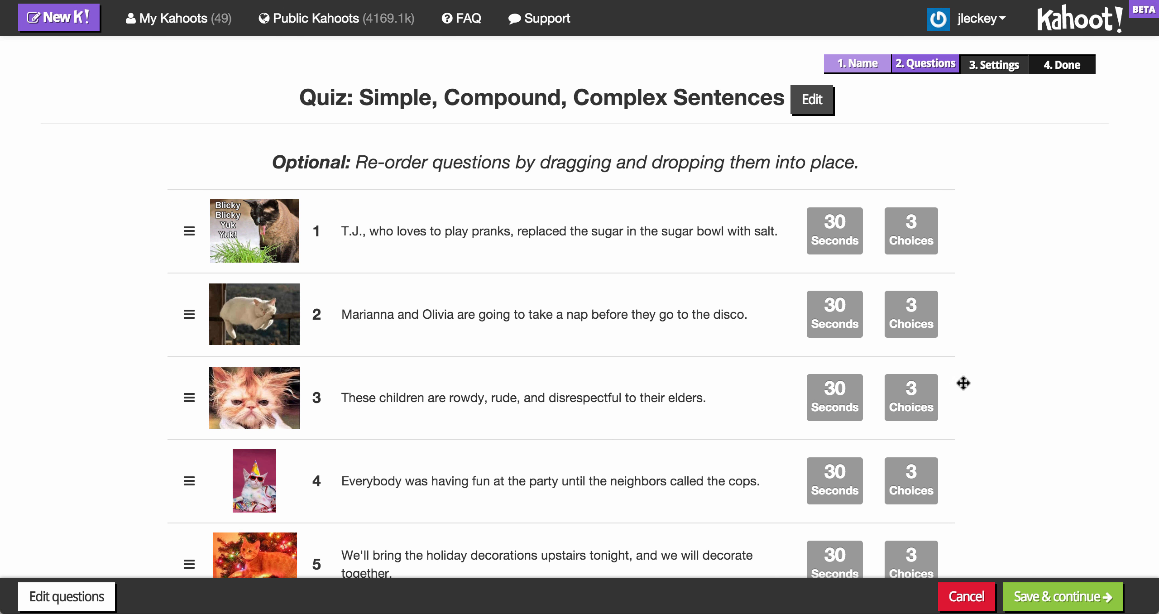
Step: Rename the quiz to Simple, Compound, and Complex Sentences
left_click(530, 99)
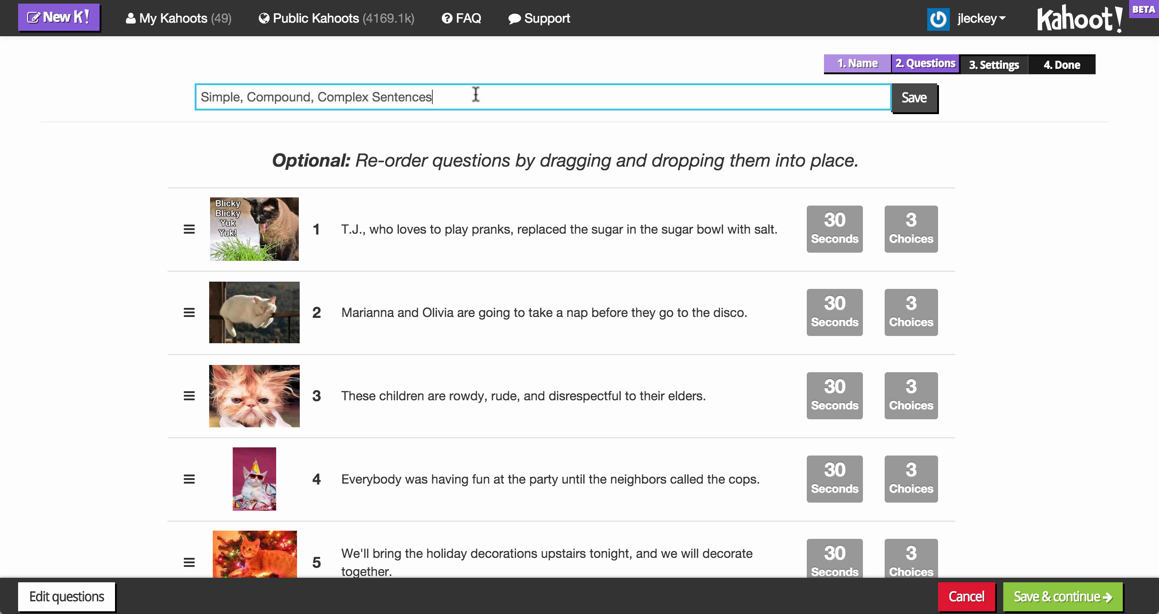
left_click(316, 99)
type("and")
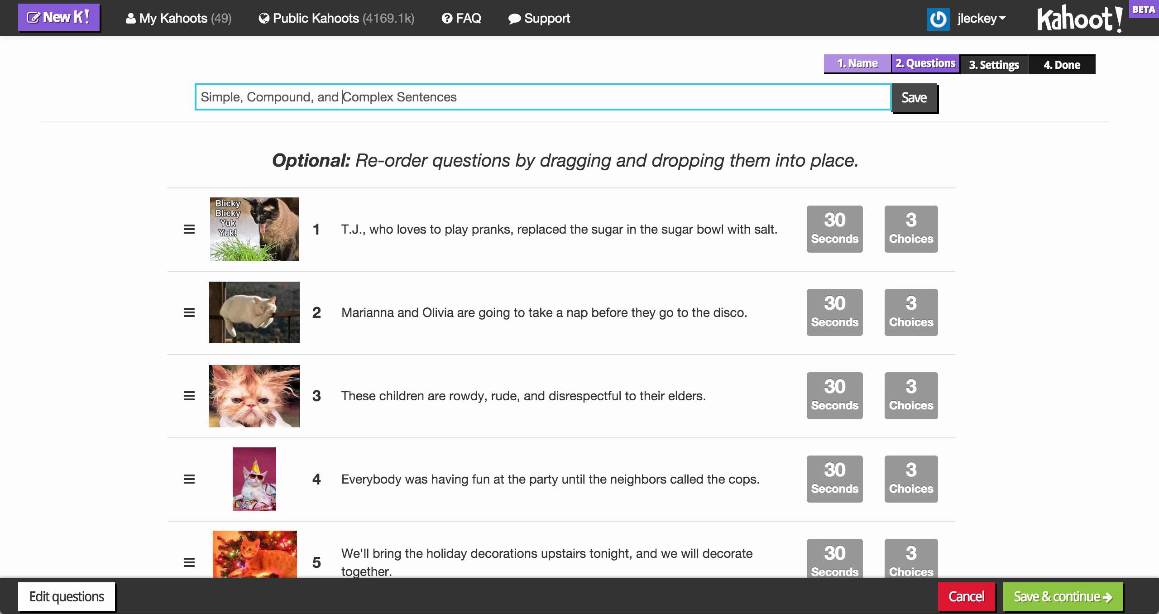
left_click(912, 104)
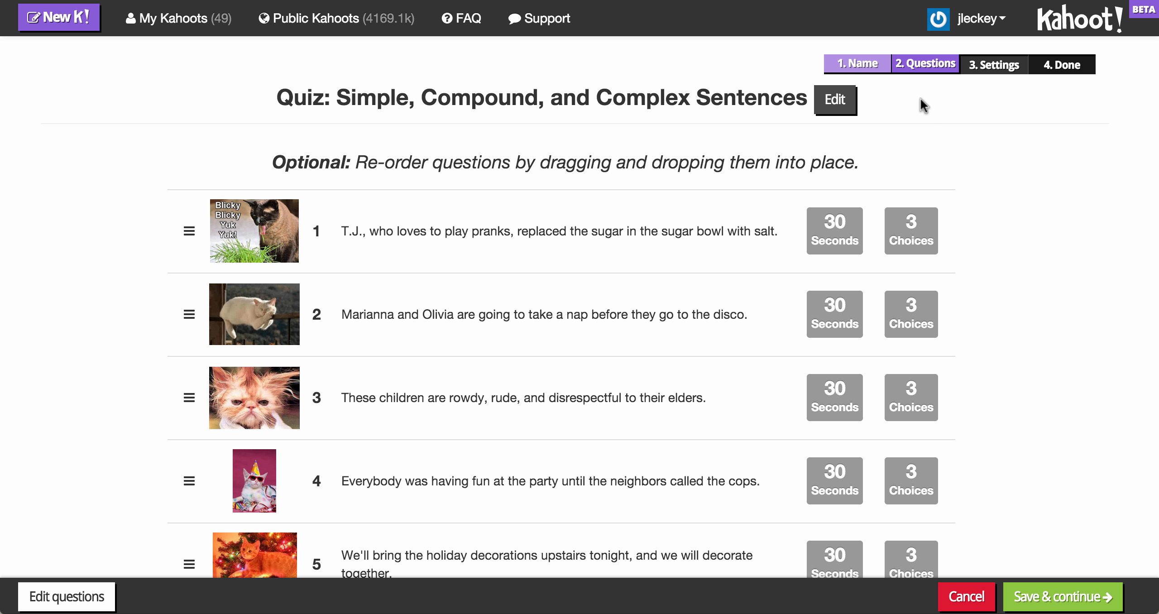
Step: Continue through the quiz settings and cover image pages and finish the quiz
left_click(1062, 602)
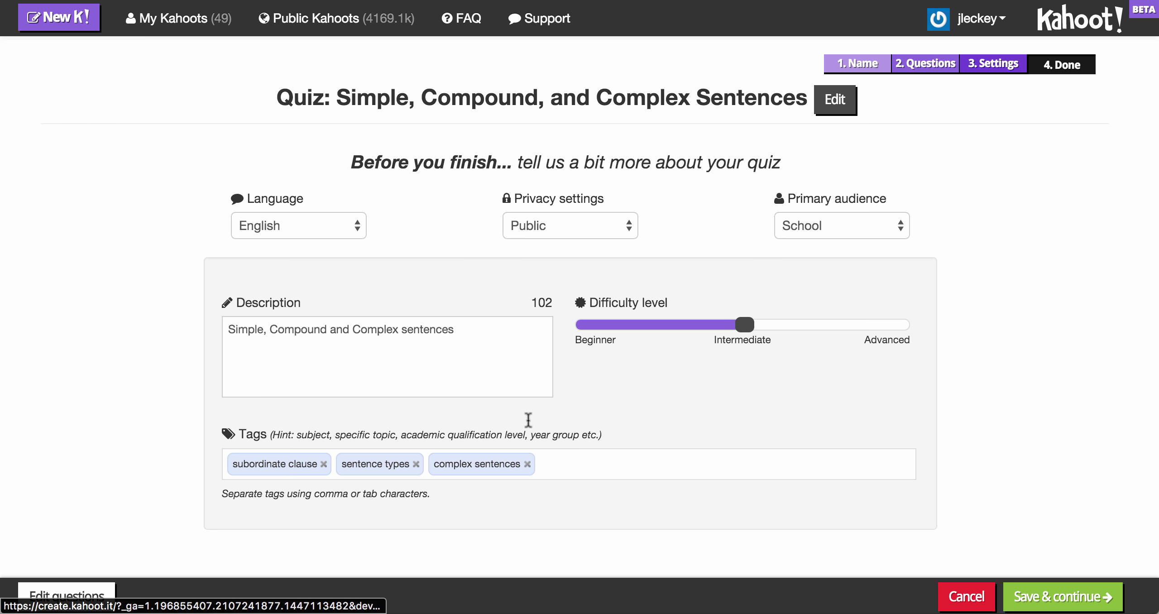
left_click(455, 330)
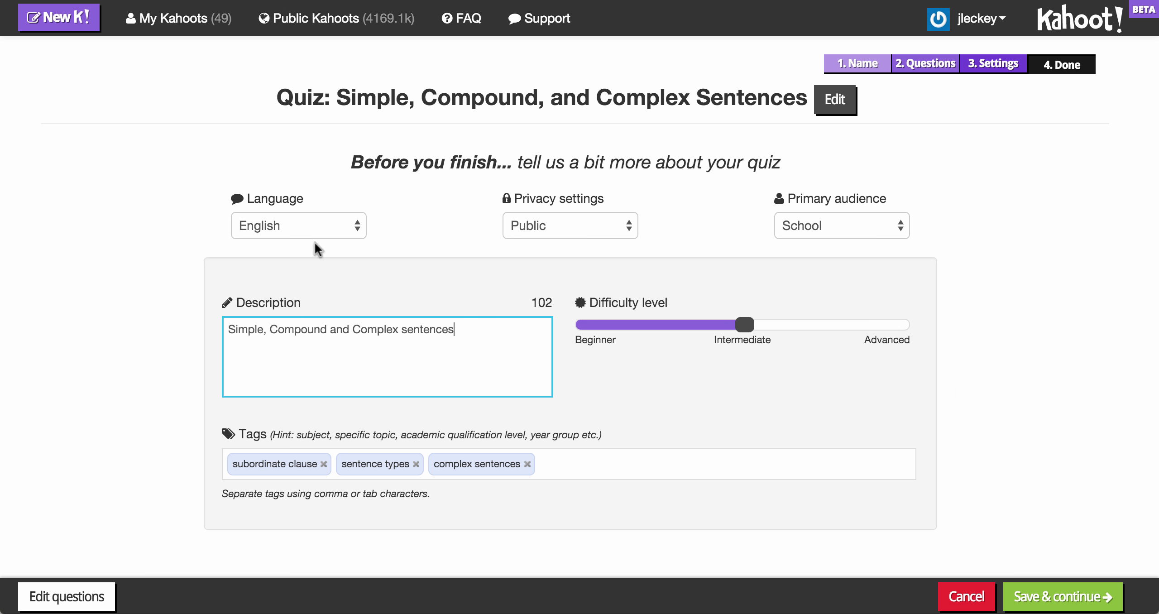
left_click(1071, 600)
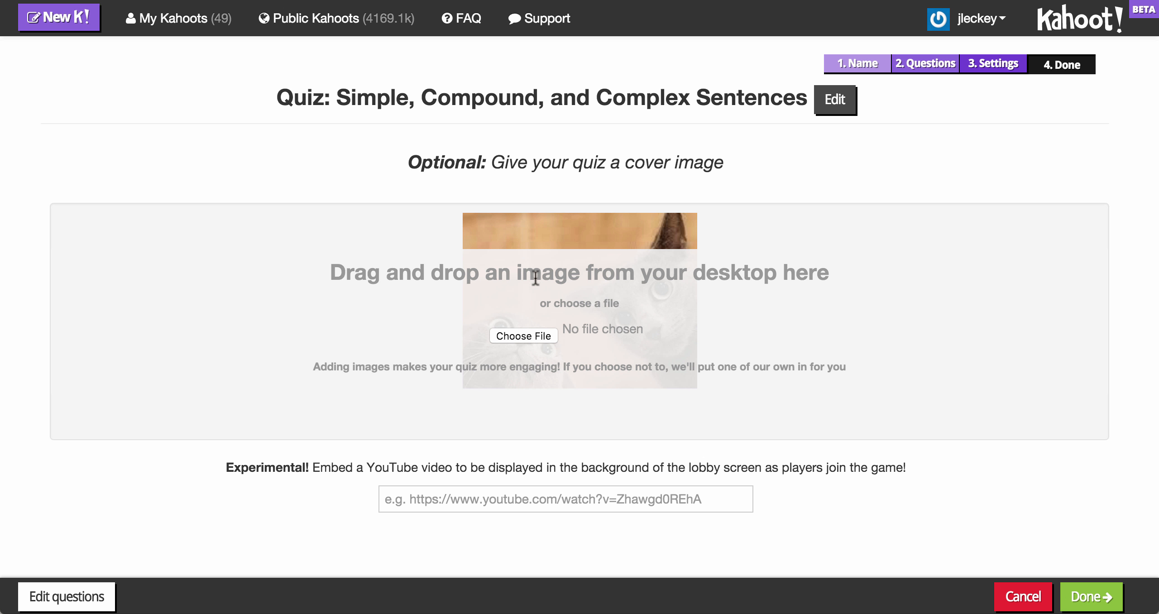
left_click(1093, 600)
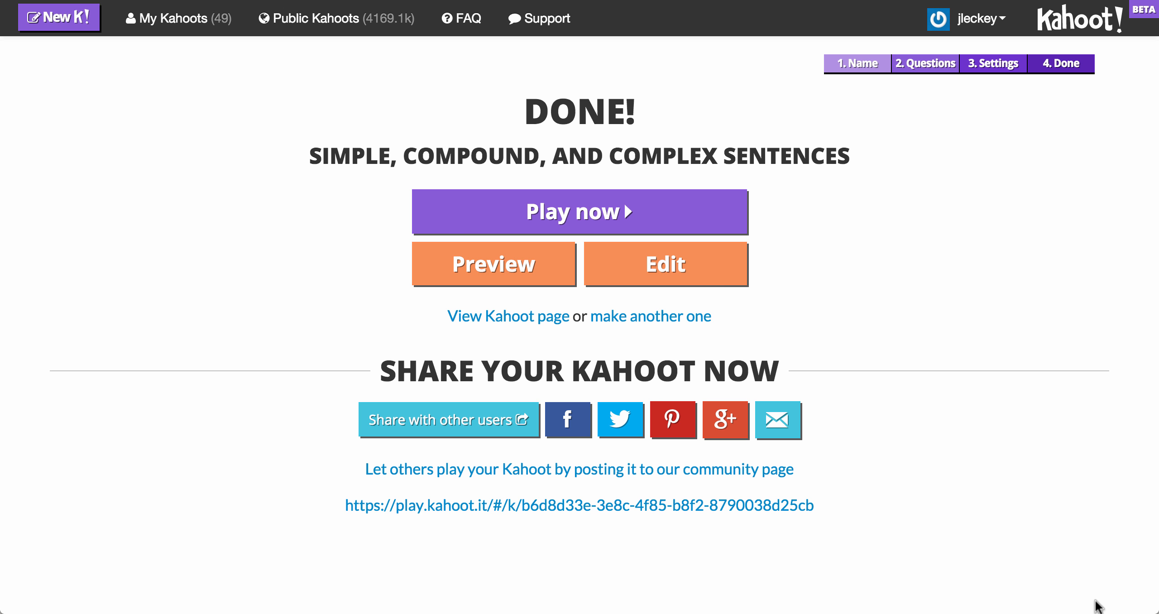
Step: Play the quiz now and turn on Display Game PIN throughout
left_click(662, 222)
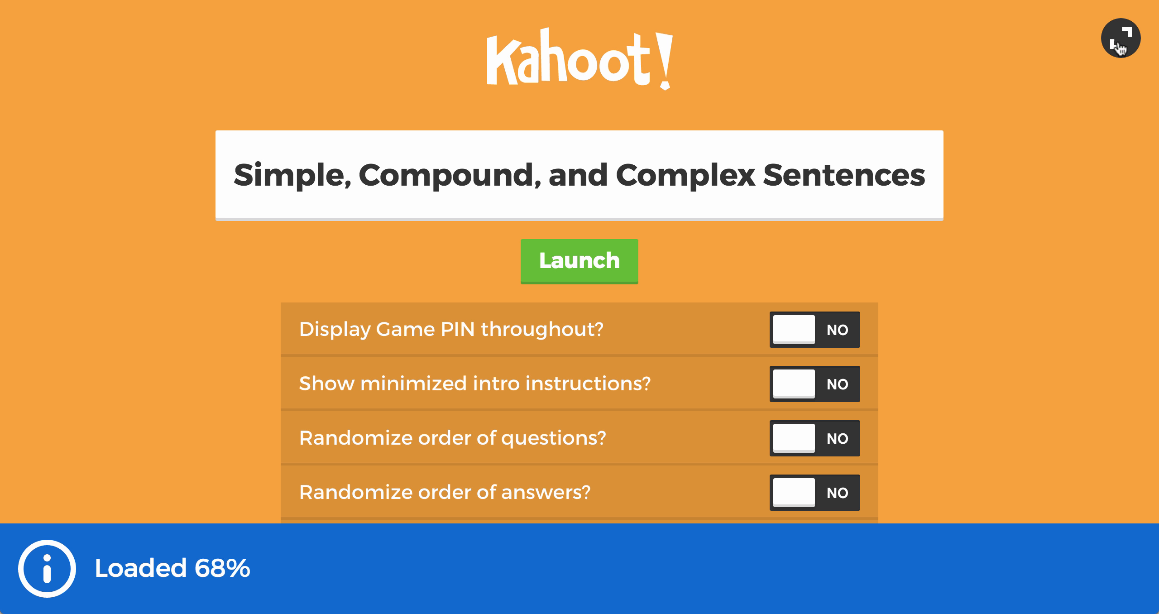
scroll(919, 296, "down", 1)
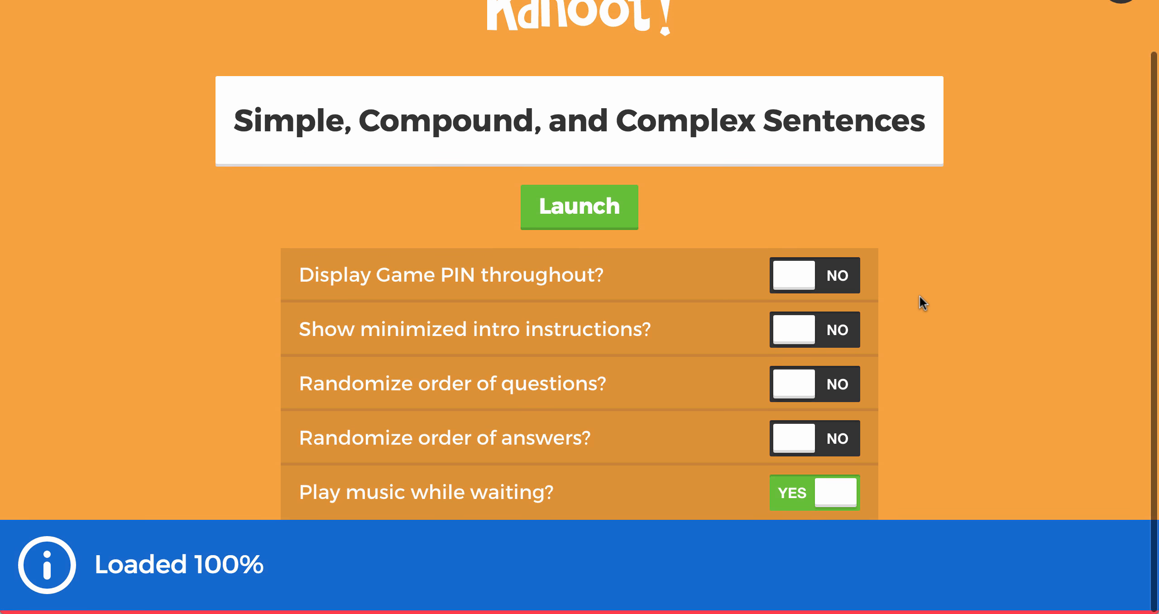
left_click(804, 277)
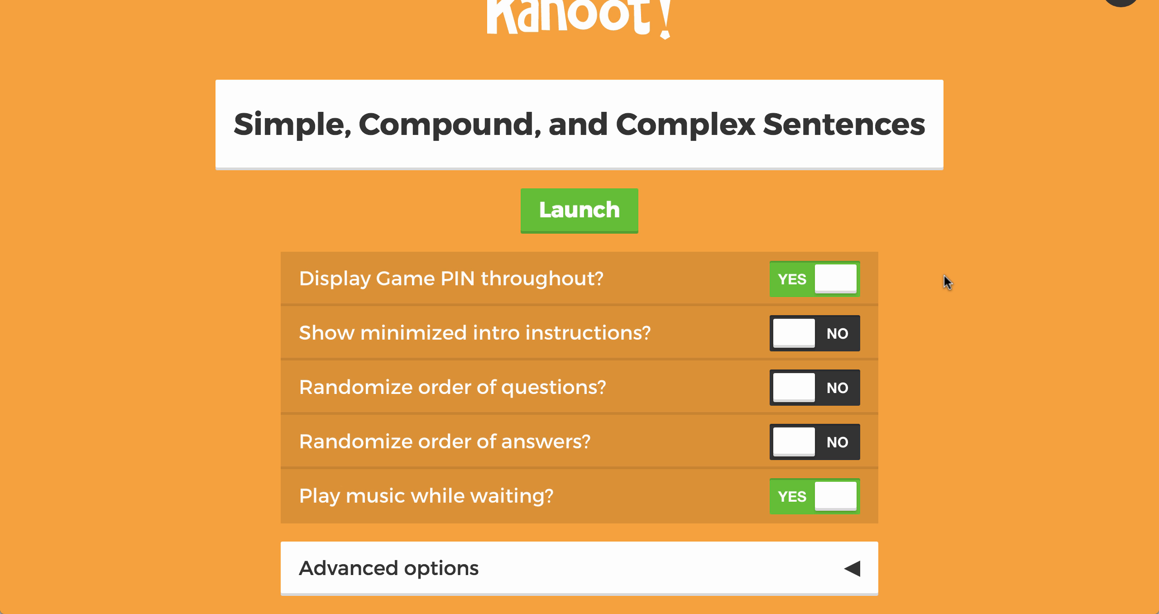
Step: Expand the advanced game options and review them
mouse_move(870, 608)
left_click(852, 566)
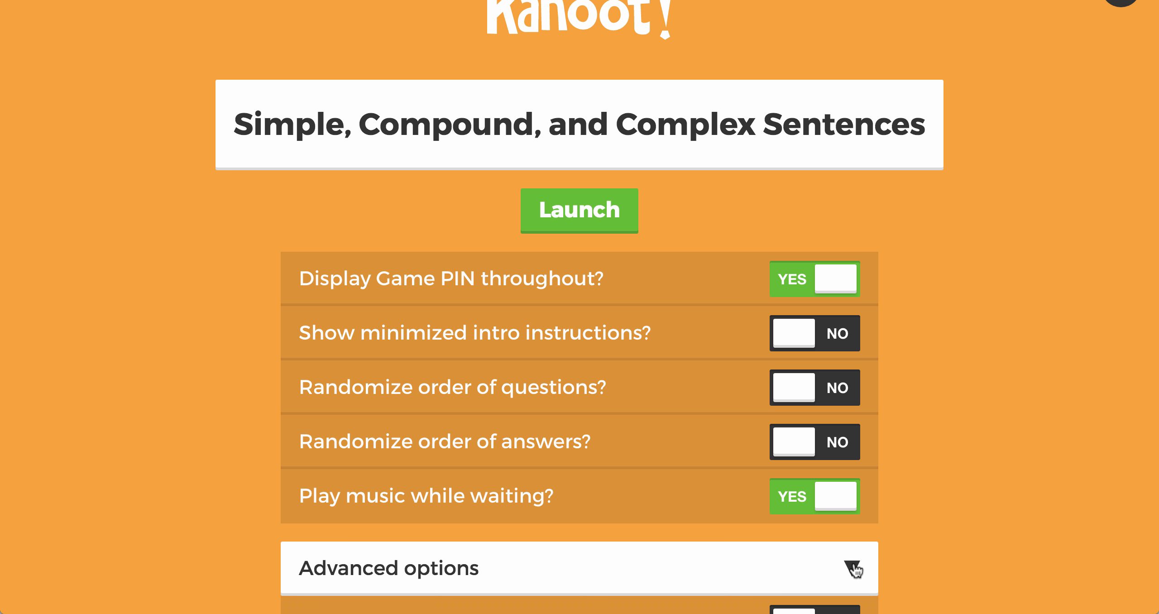
scroll(913, 483, "down", 5)
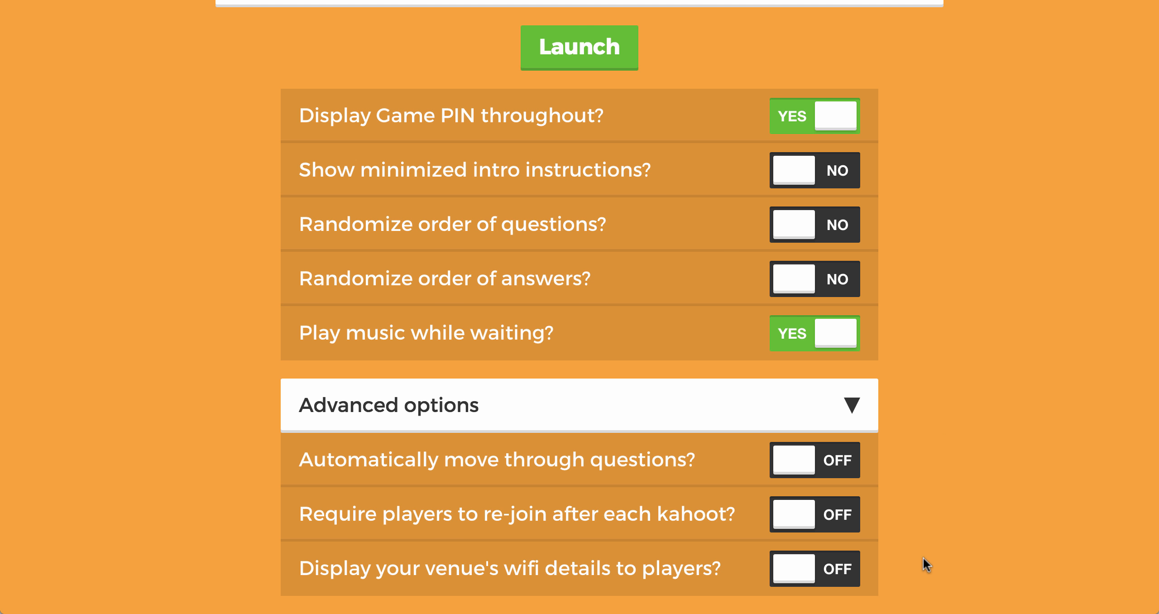
scroll(938, 444, "up", 5)
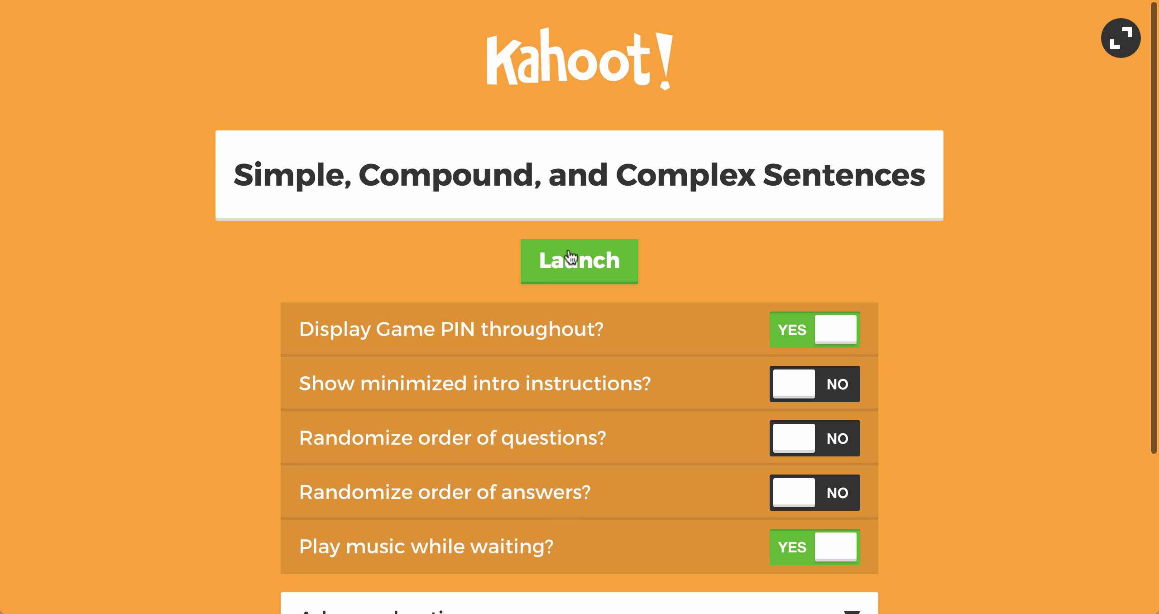
Step: Launch the game and start it once a player has joined
left_click(570, 256)
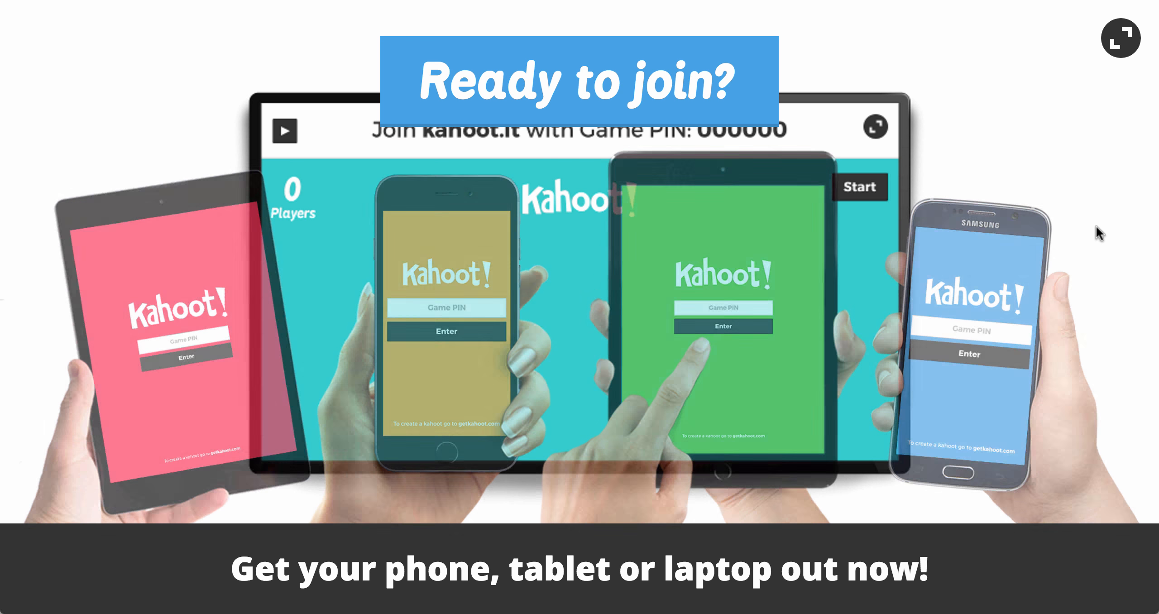
key("XF86AudioRaiseVolume")
key("XF86AudioLowerVolume")
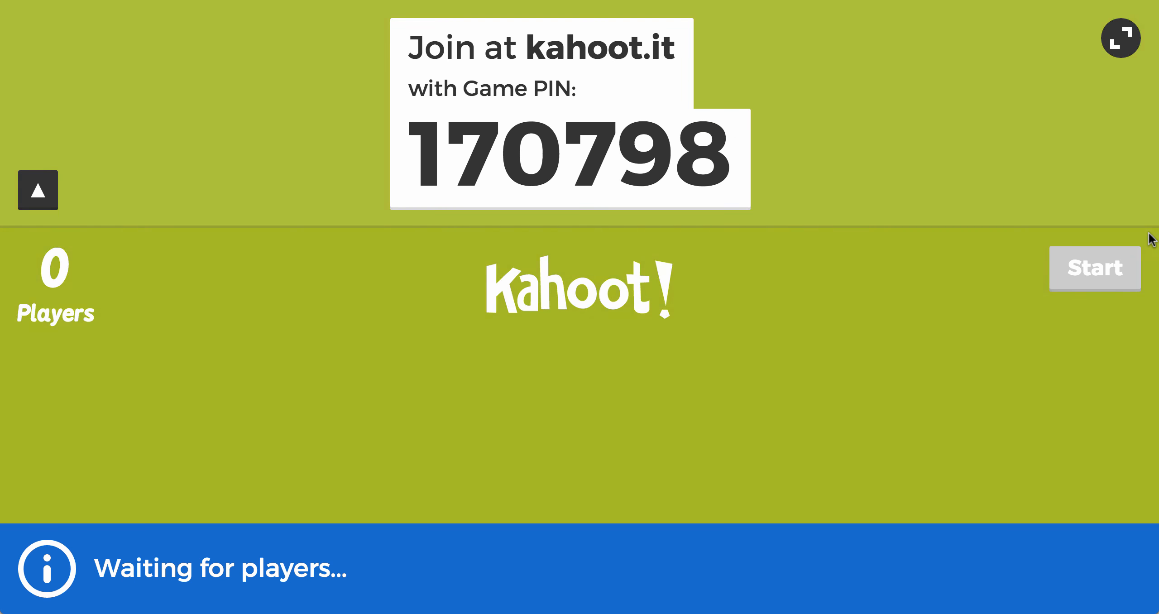
key("XF86AudioLowerVolume")
key("XF86AudioLowerVolume")
key("XF86AudioLowerVolume")
key("XF86AudioLowerVolume")
key("XF86AudioLowerVolume")
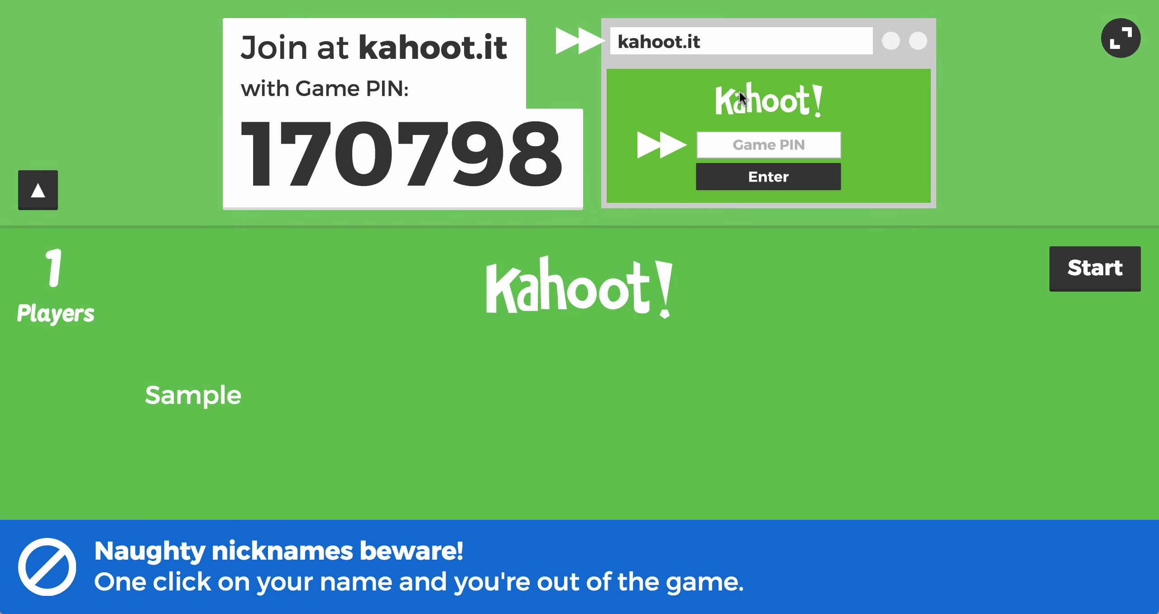
left_click(1076, 250)
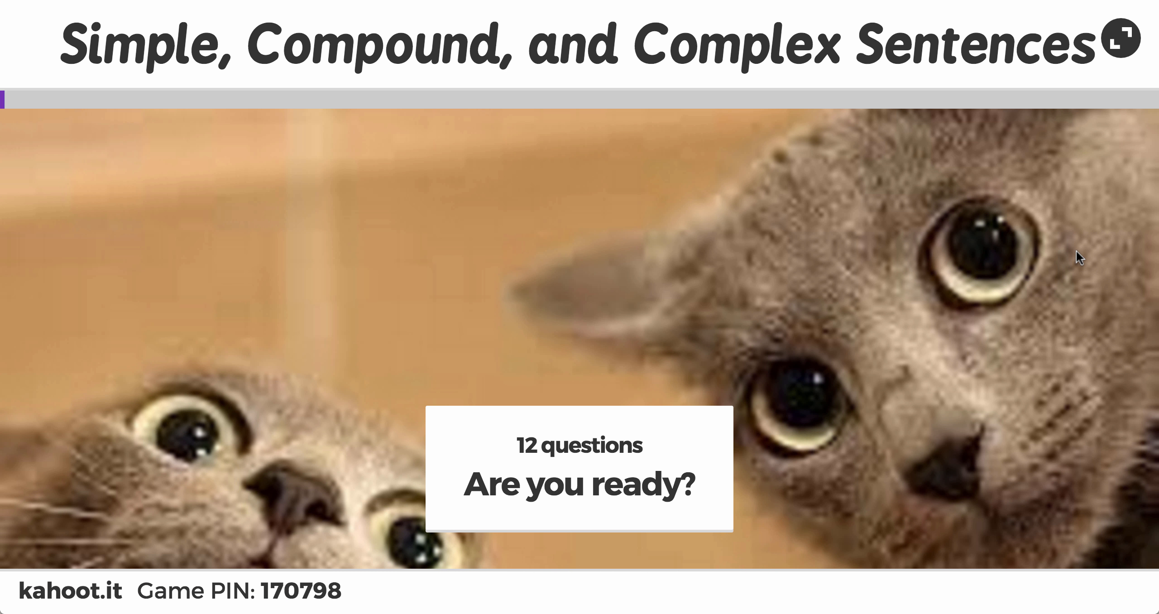